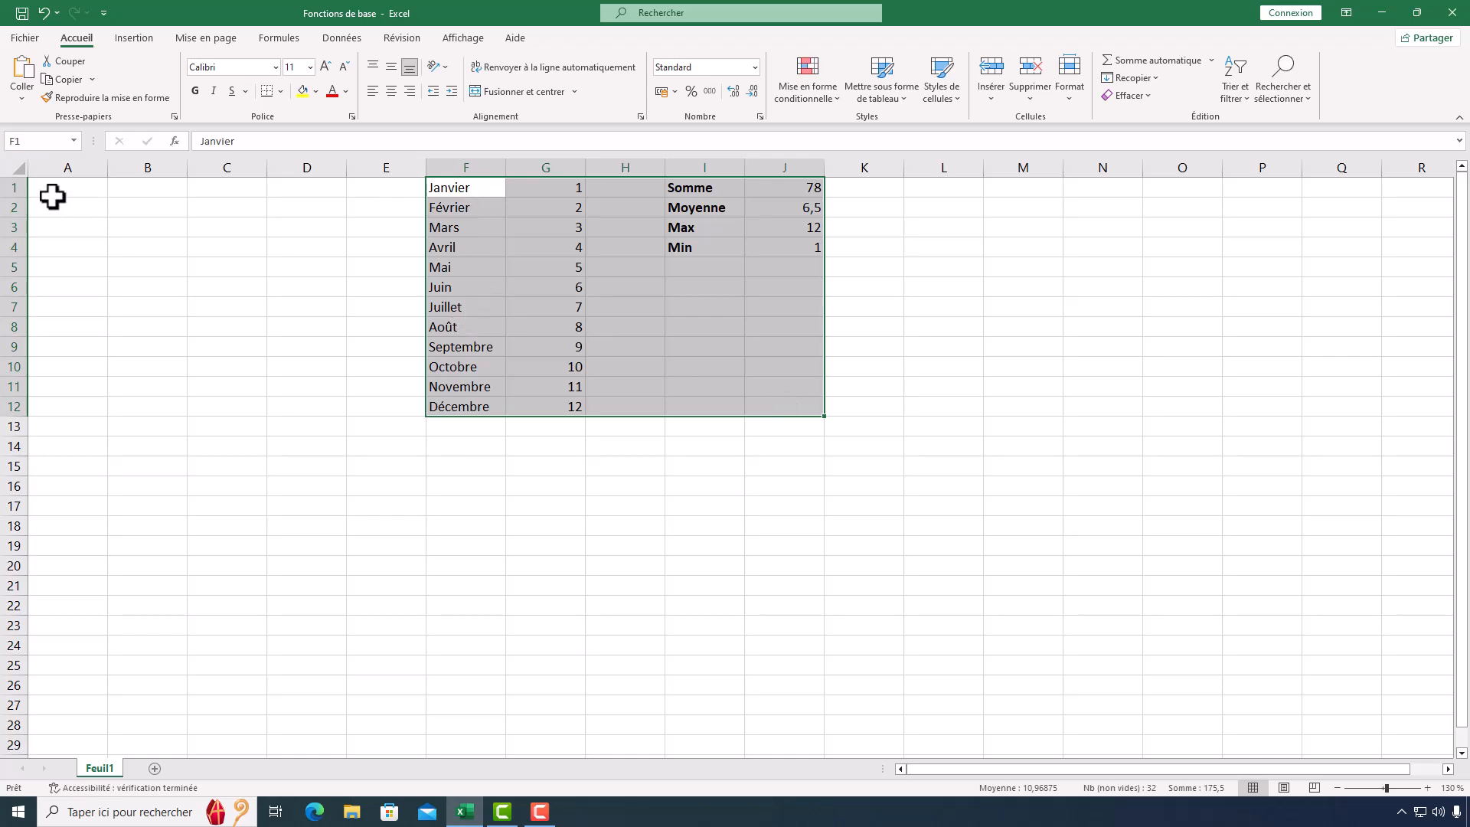
# Examine the example data in columns F and G and its Somme, Moyenne, Max and Min labels in column I
pyautogui.click(442, 187)
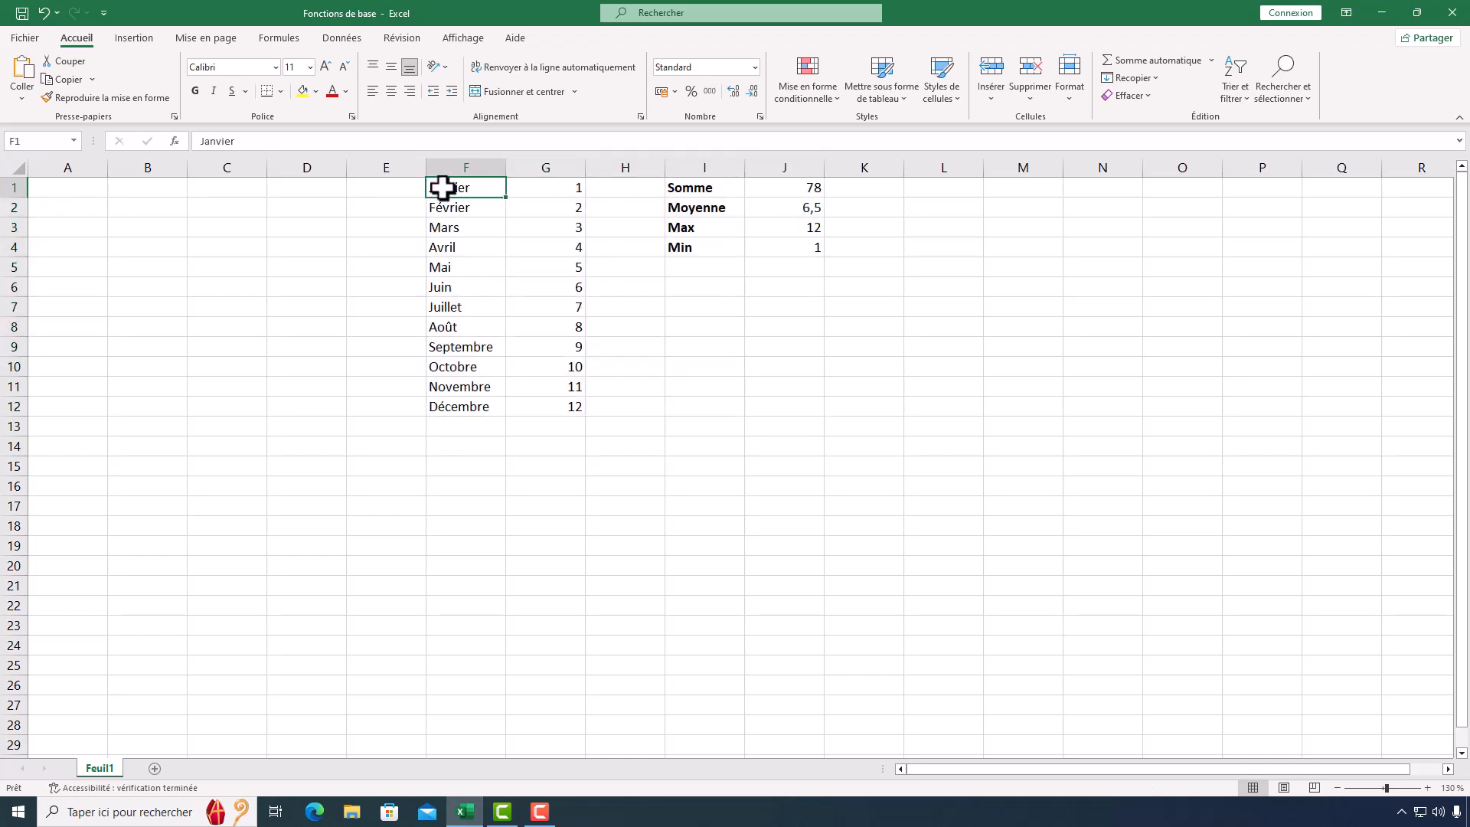
pyautogui.click(447, 406)
pyautogui.click(553, 186)
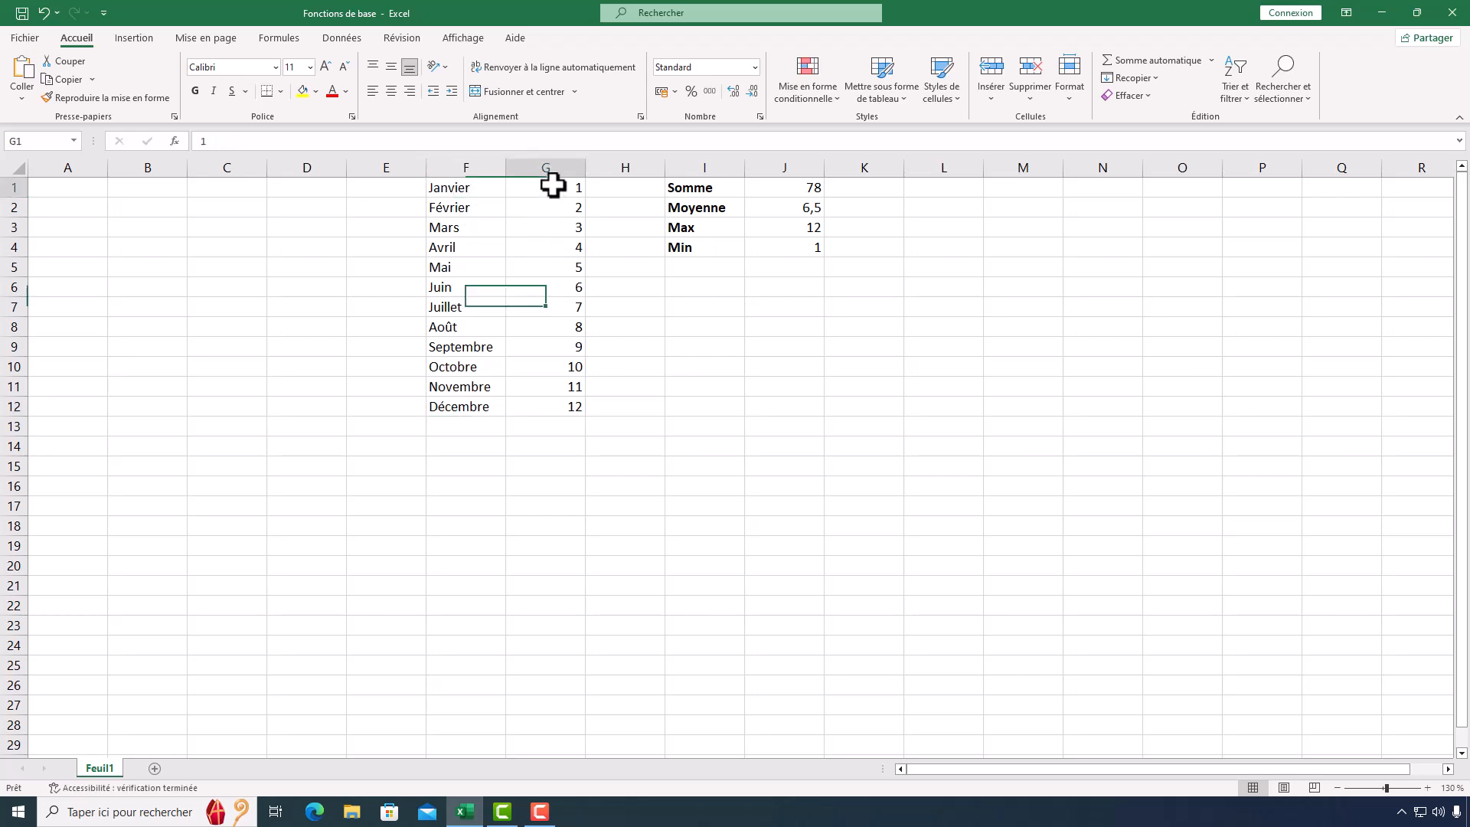
pyautogui.click(536, 408)
pyautogui.click(684, 186)
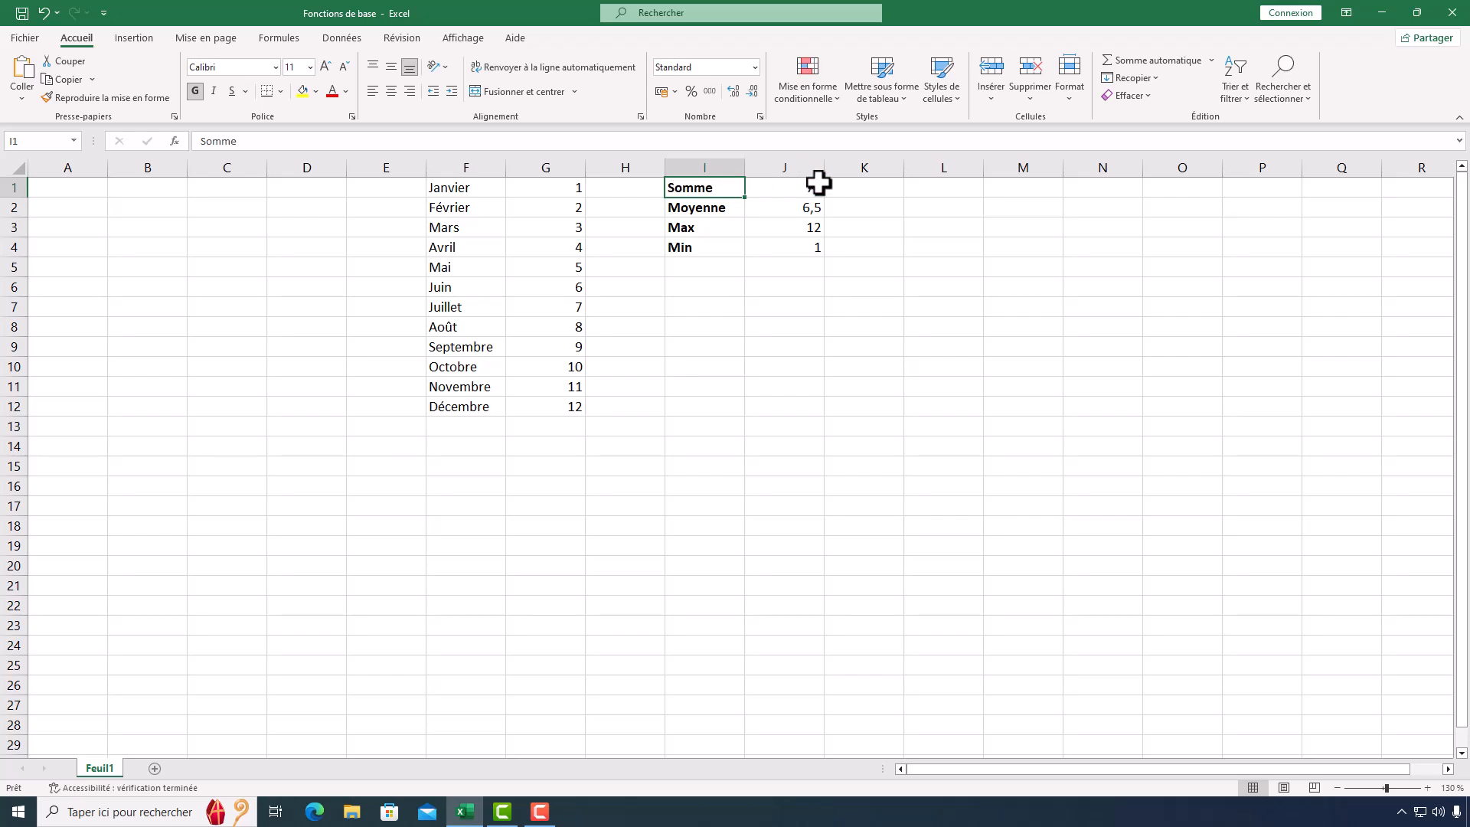
pyautogui.click(706, 207)
pyautogui.click(700, 228)
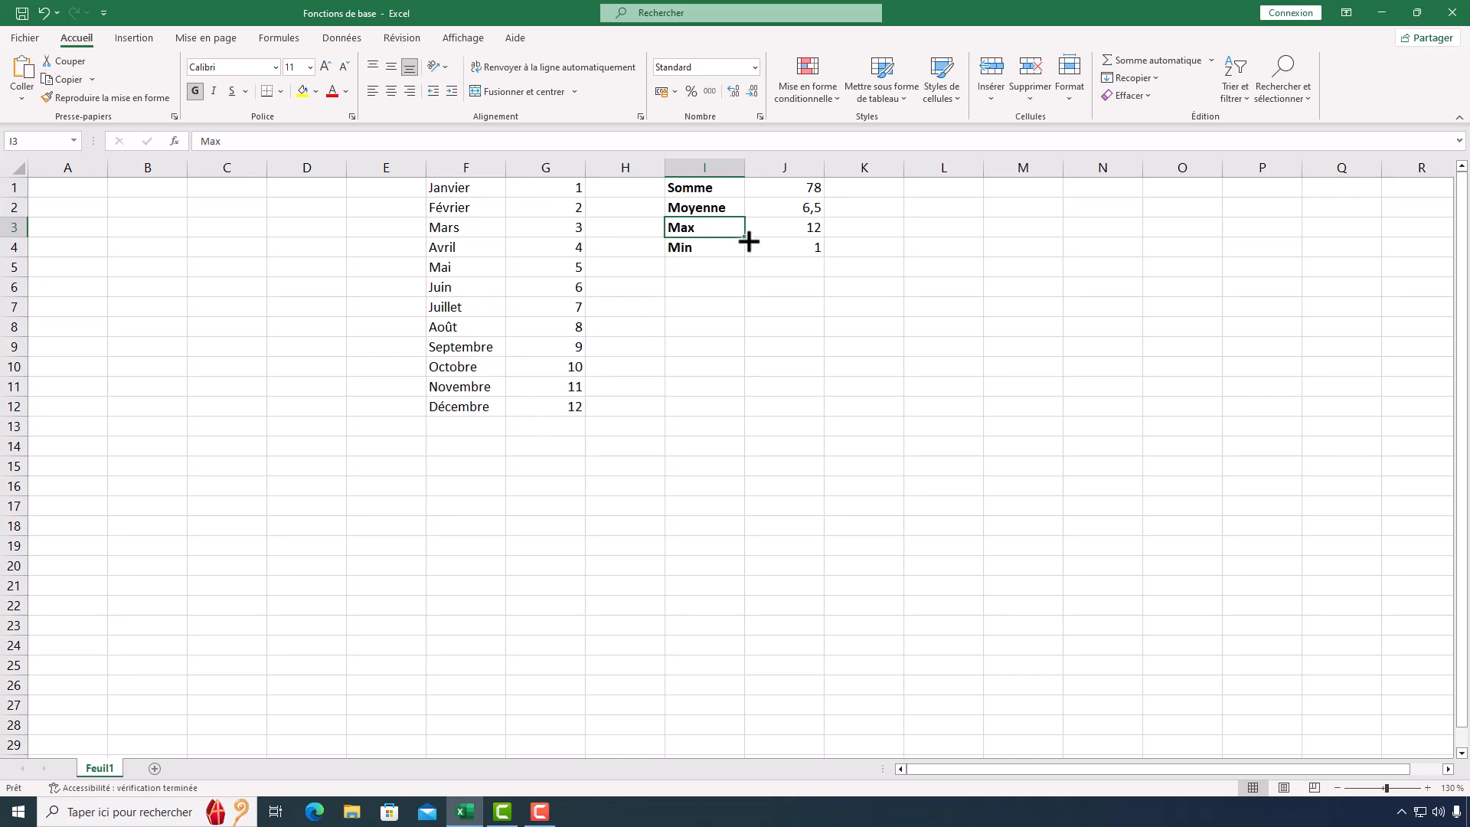
pyautogui.click(719, 248)
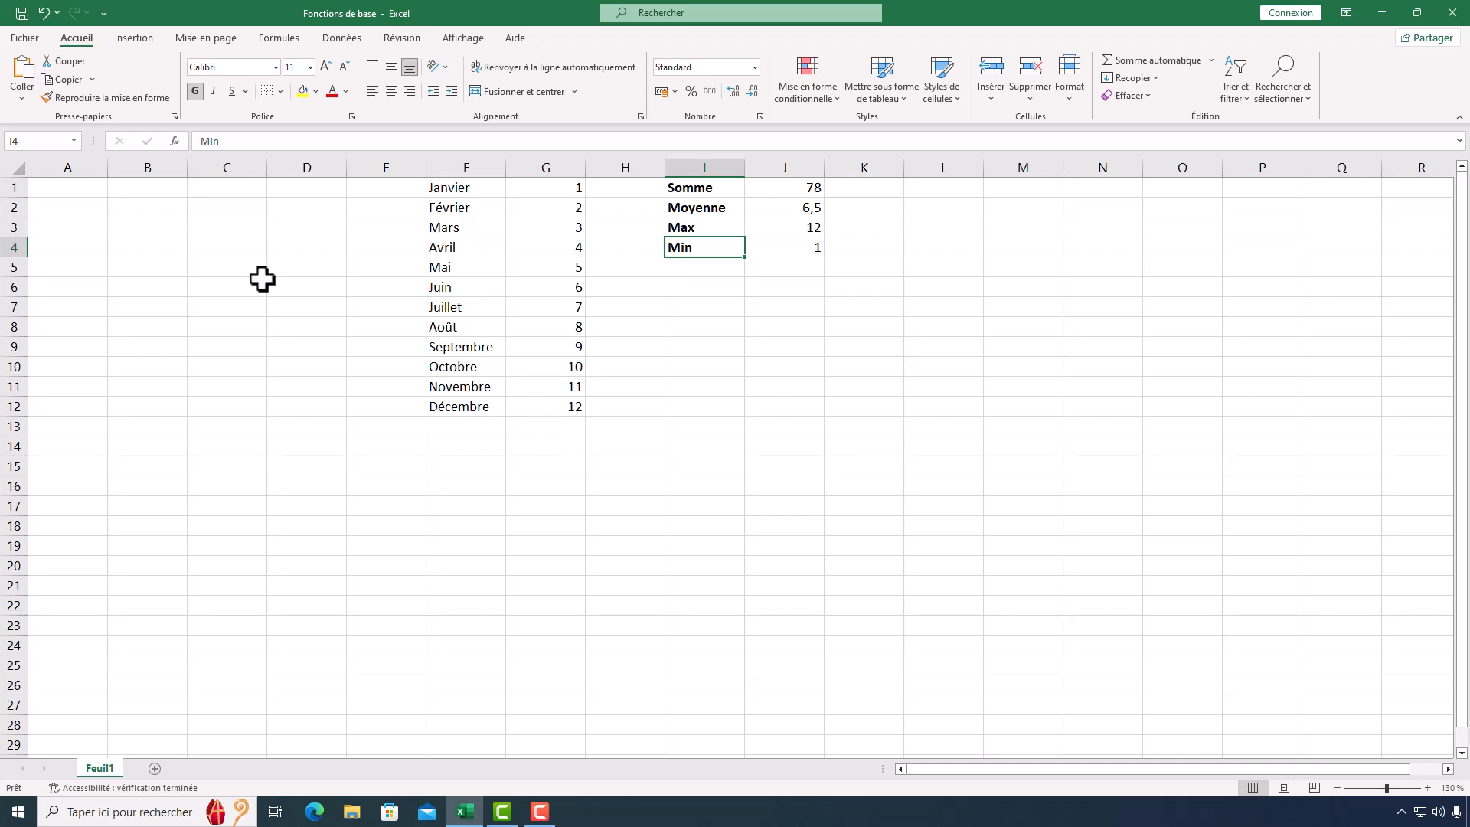
# Enter Janvier in A1 and fill the months down to Décembre in A12
pyautogui.click(35, 188)
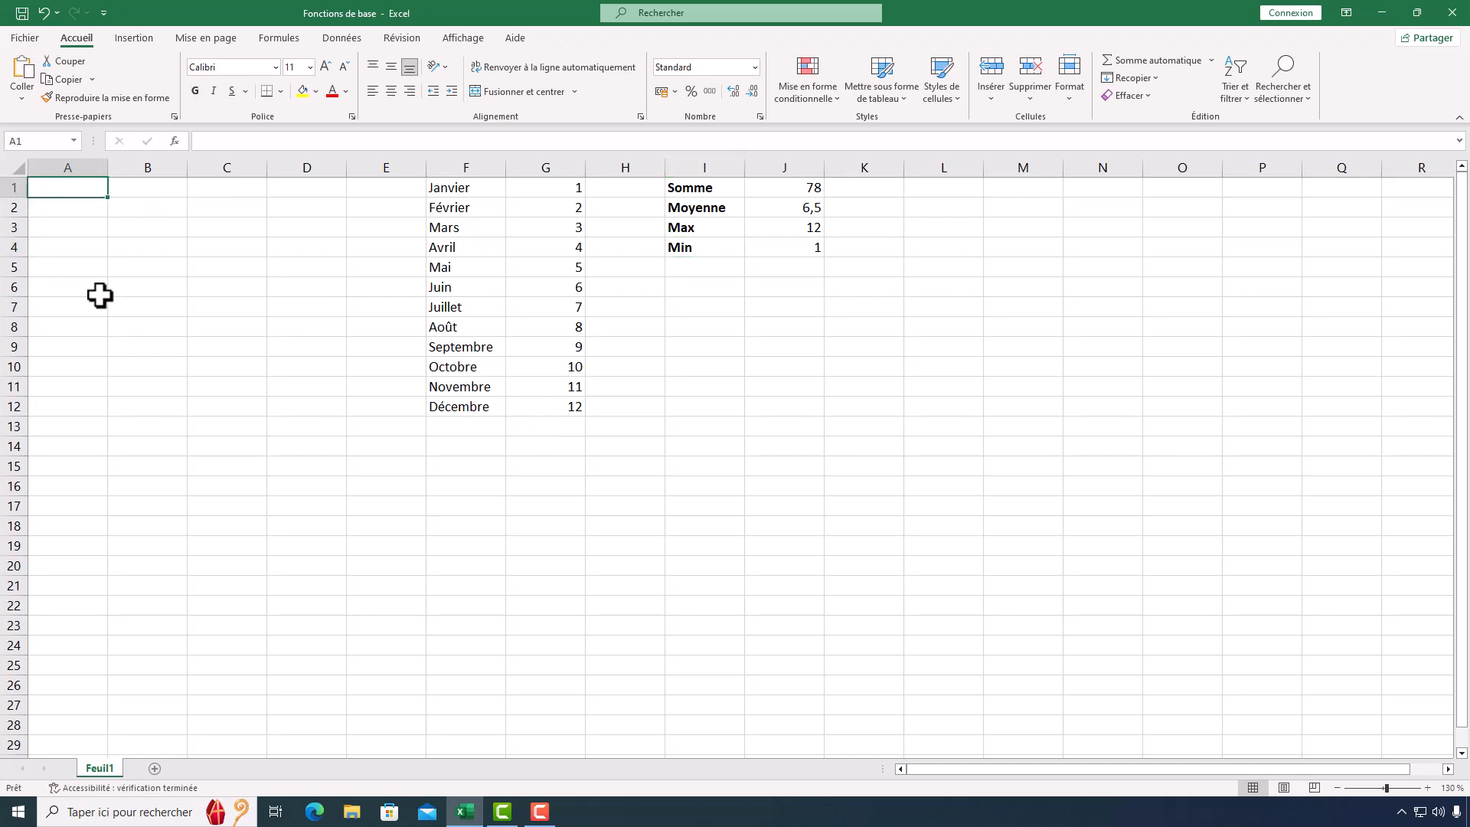
pyautogui.write('Janvier')
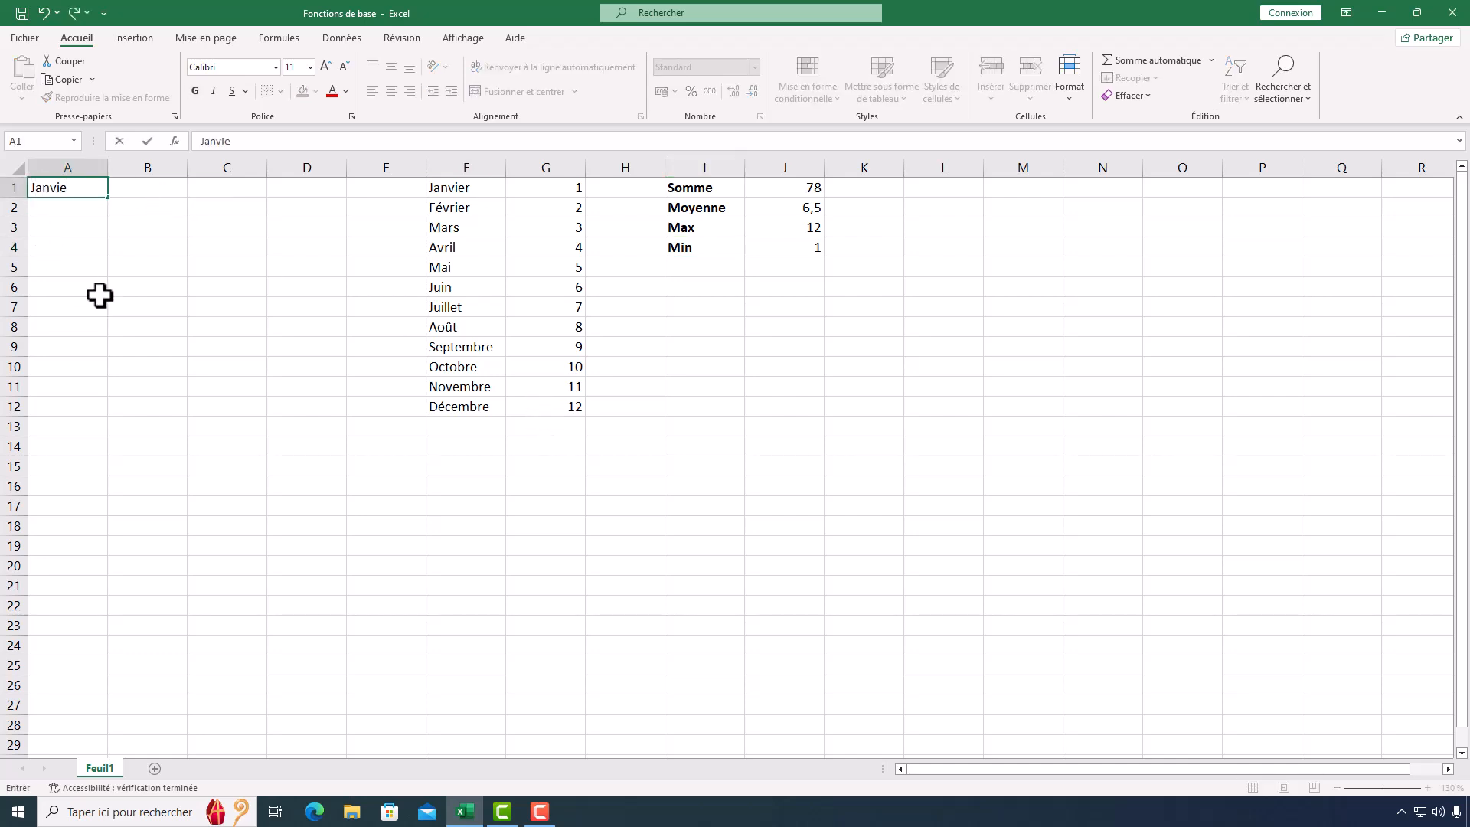
pyautogui.click(104, 197)
pyautogui.hotkey('ctrl', 'Return')
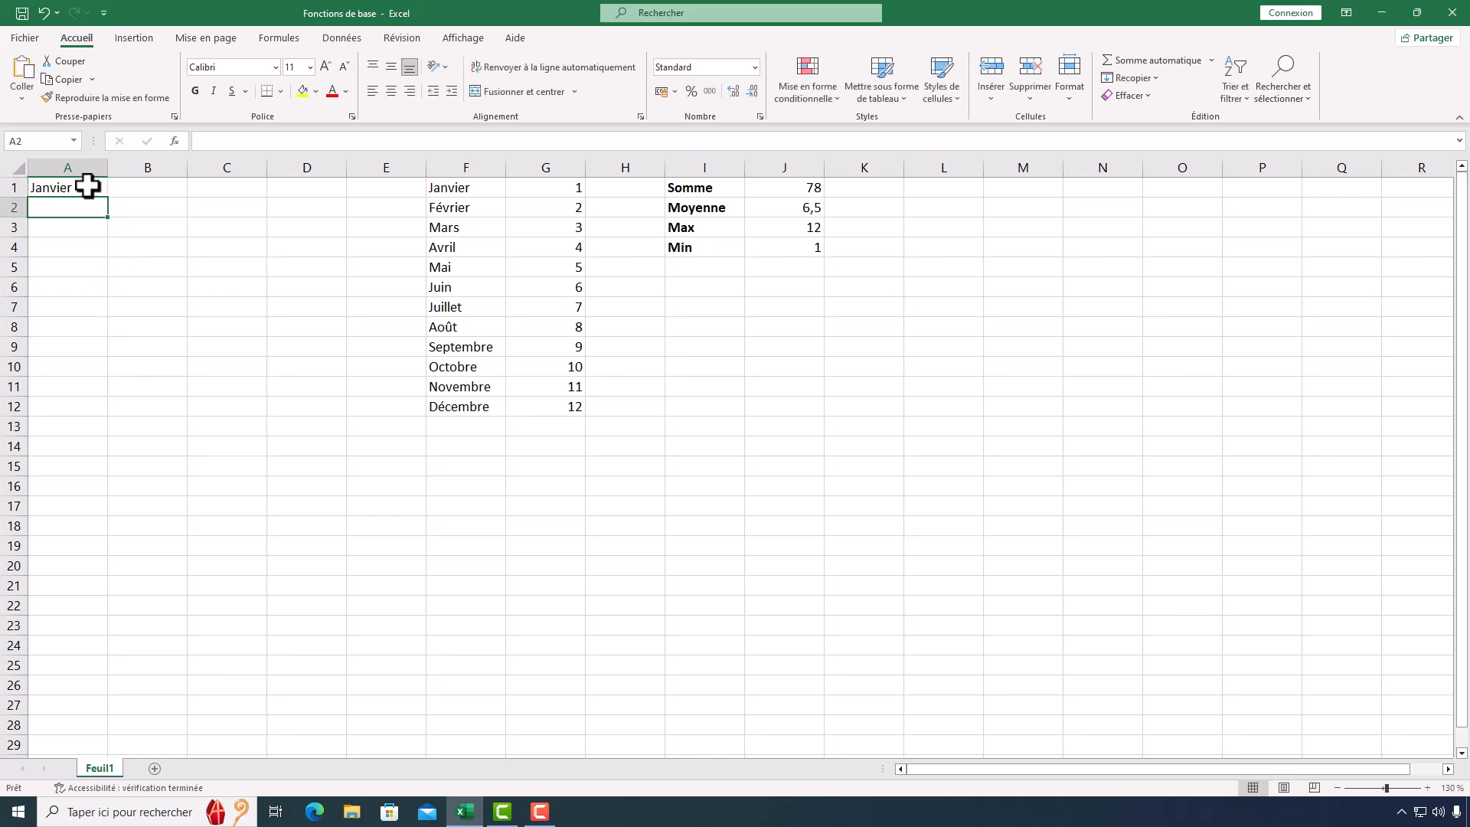
pyautogui.moveTo(111, 199); pyautogui.dragTo(87, 422)
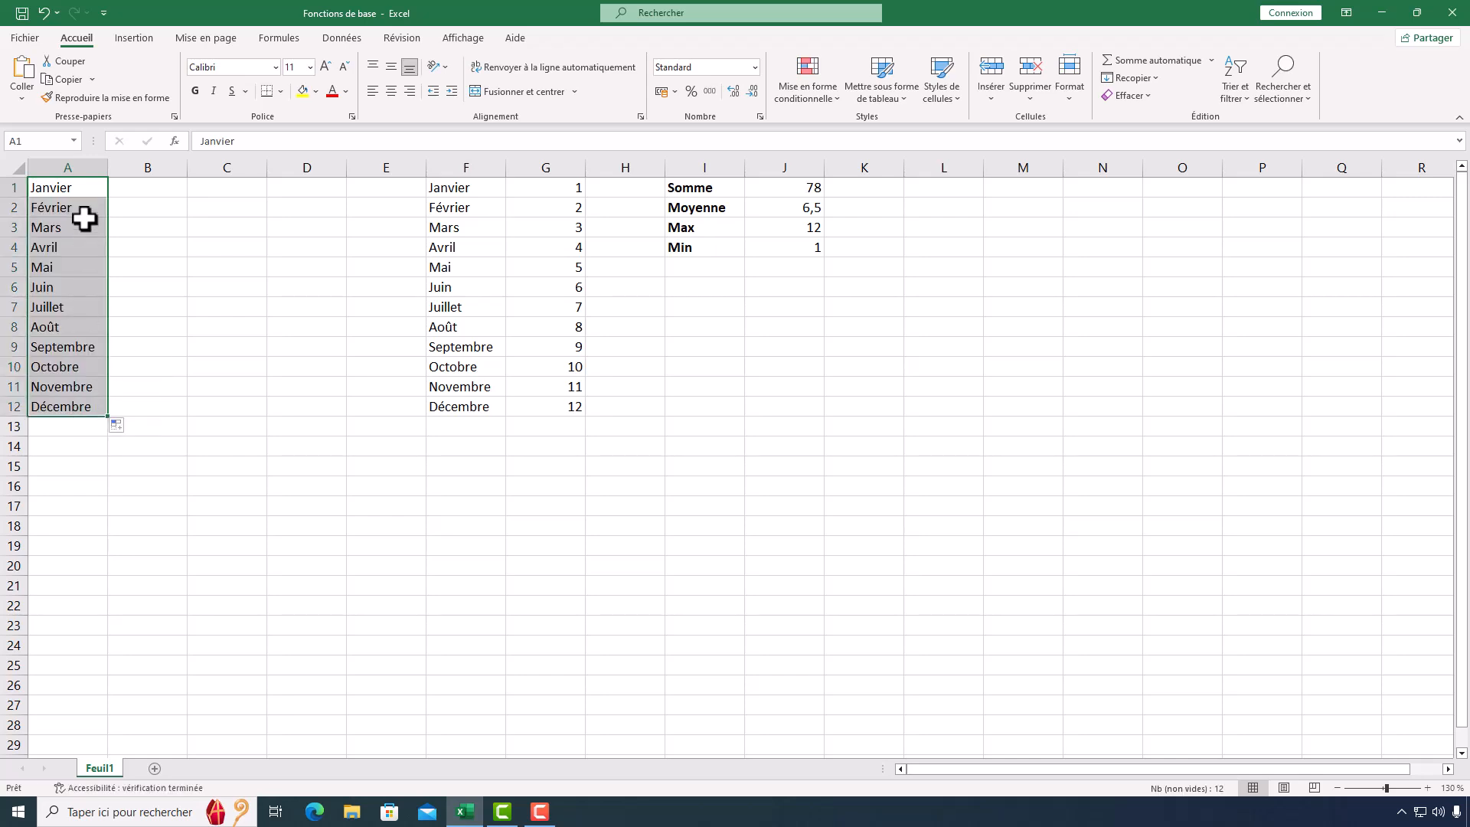
# Enter 1 in B1 and fill down to B12 as an incrementing series from 1 to 12
pyautogui.click(143, 189)
pyautogui.write('1')
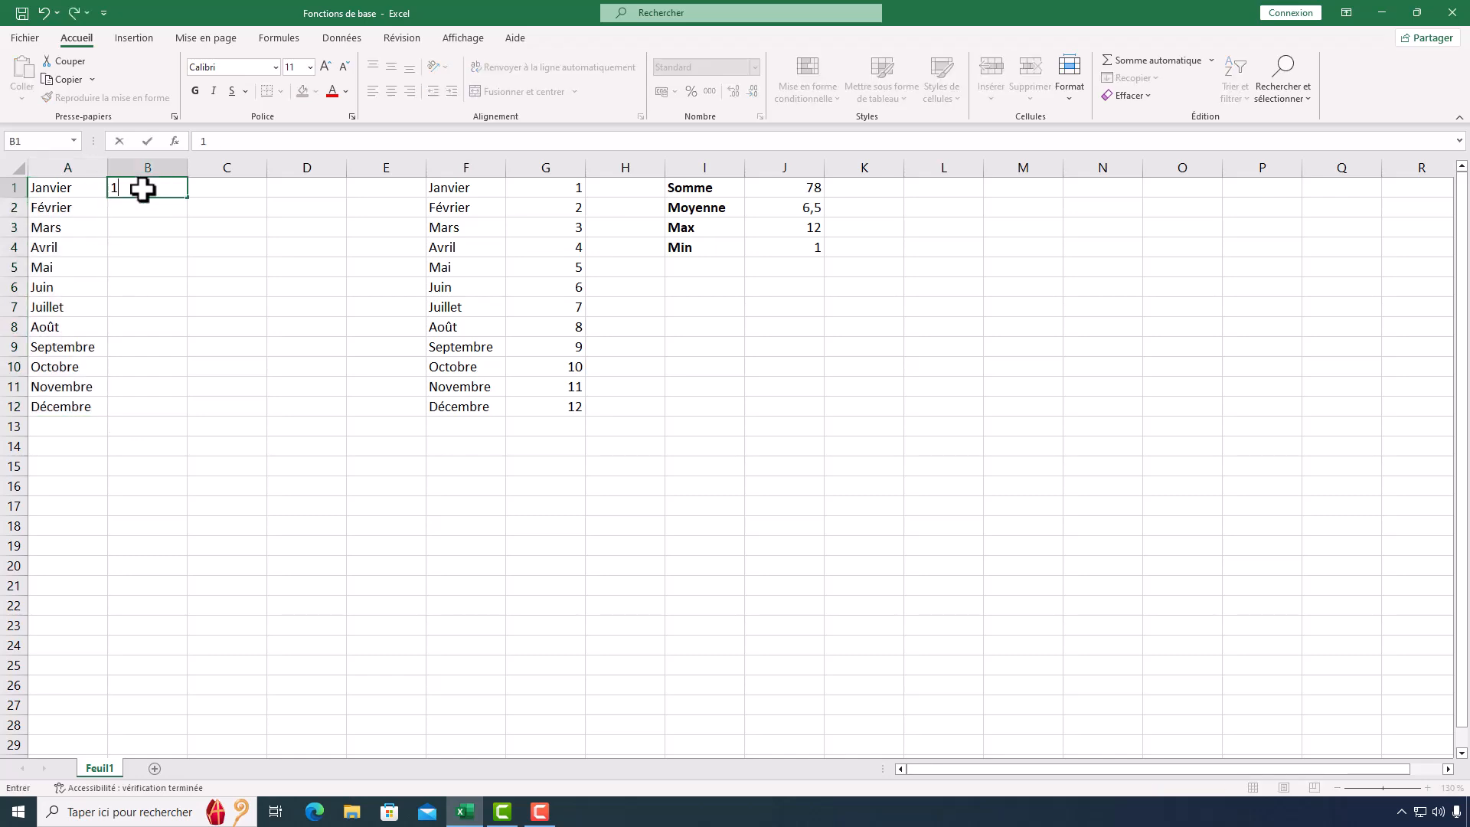
pyautogui.press('Return')
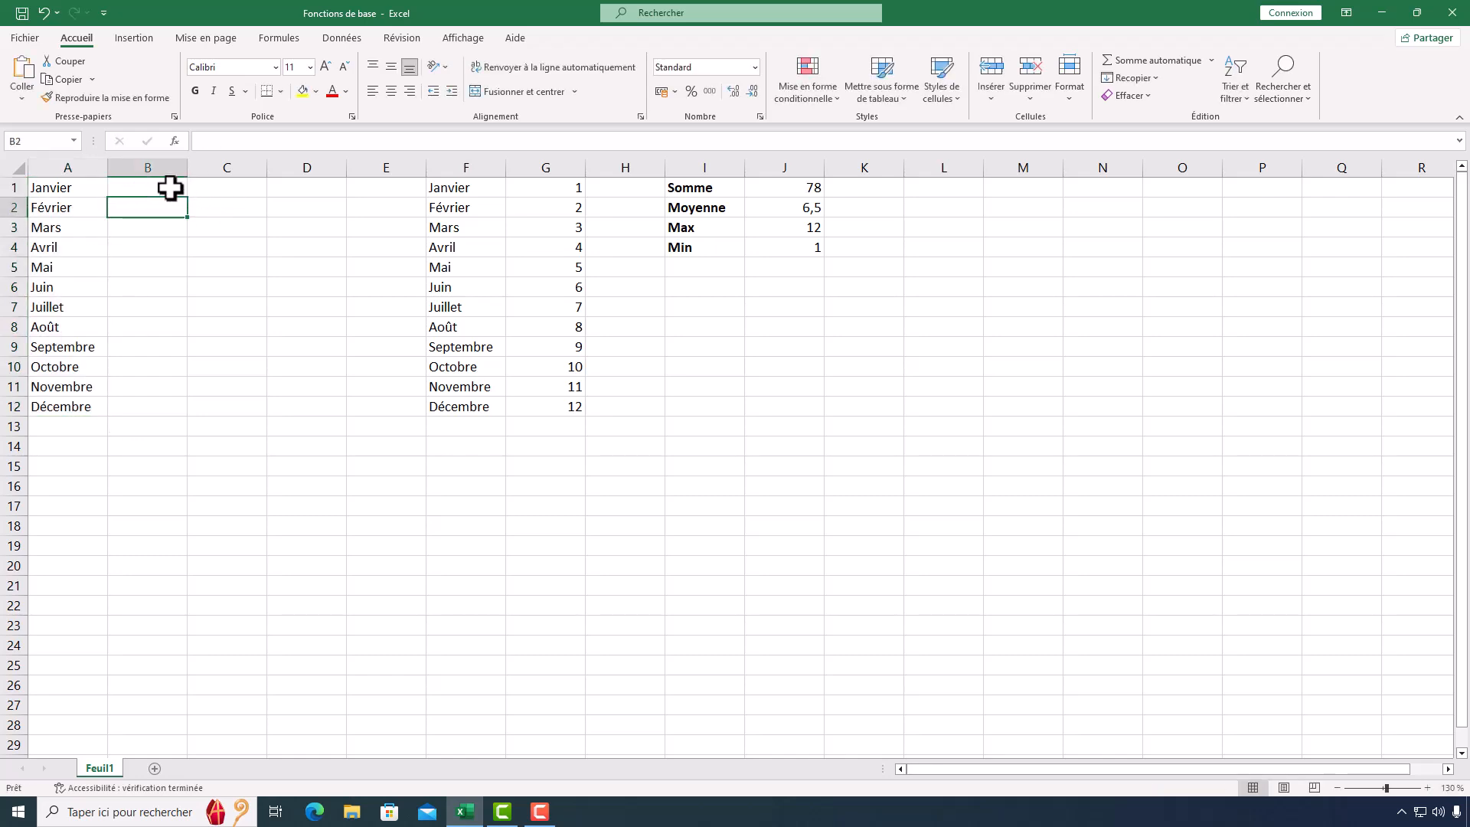
pyautogui.click(170, 188)
pyautogui.moveTo(187, 198); pyautogui.dragTo(162, 415)
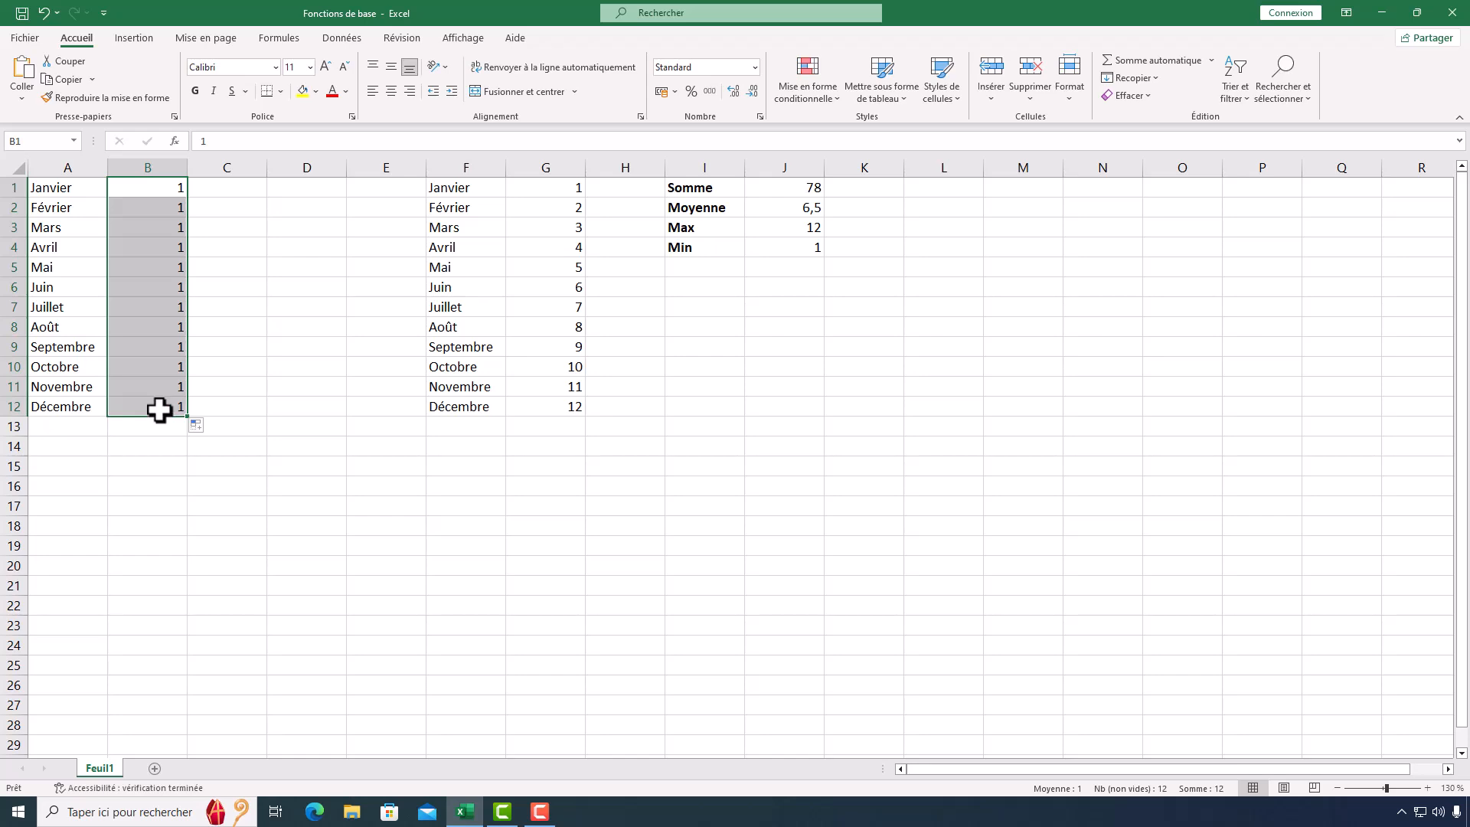
pyautogui.click(199, 430)
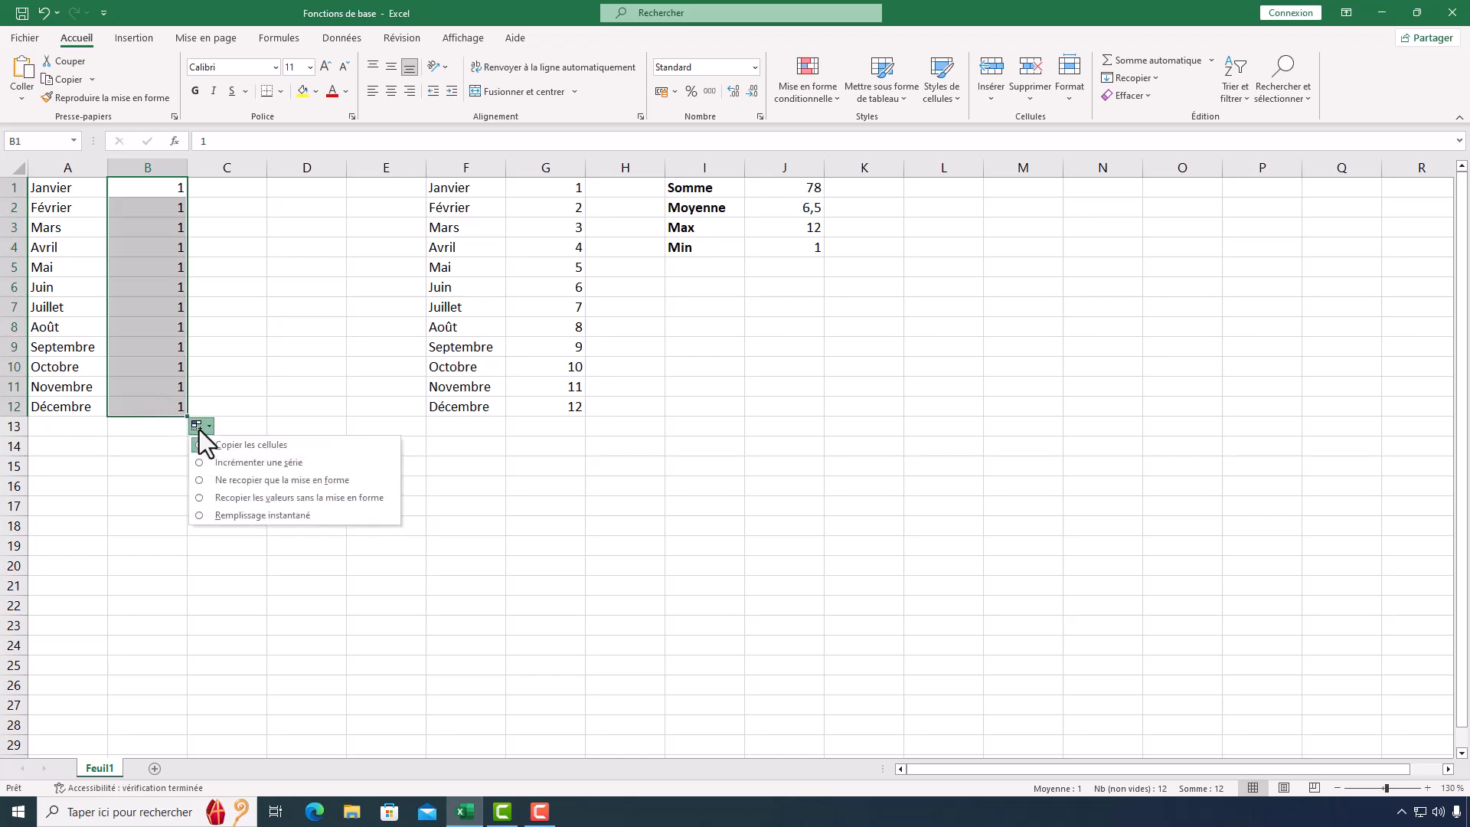
pyautogui.click(233, 464)
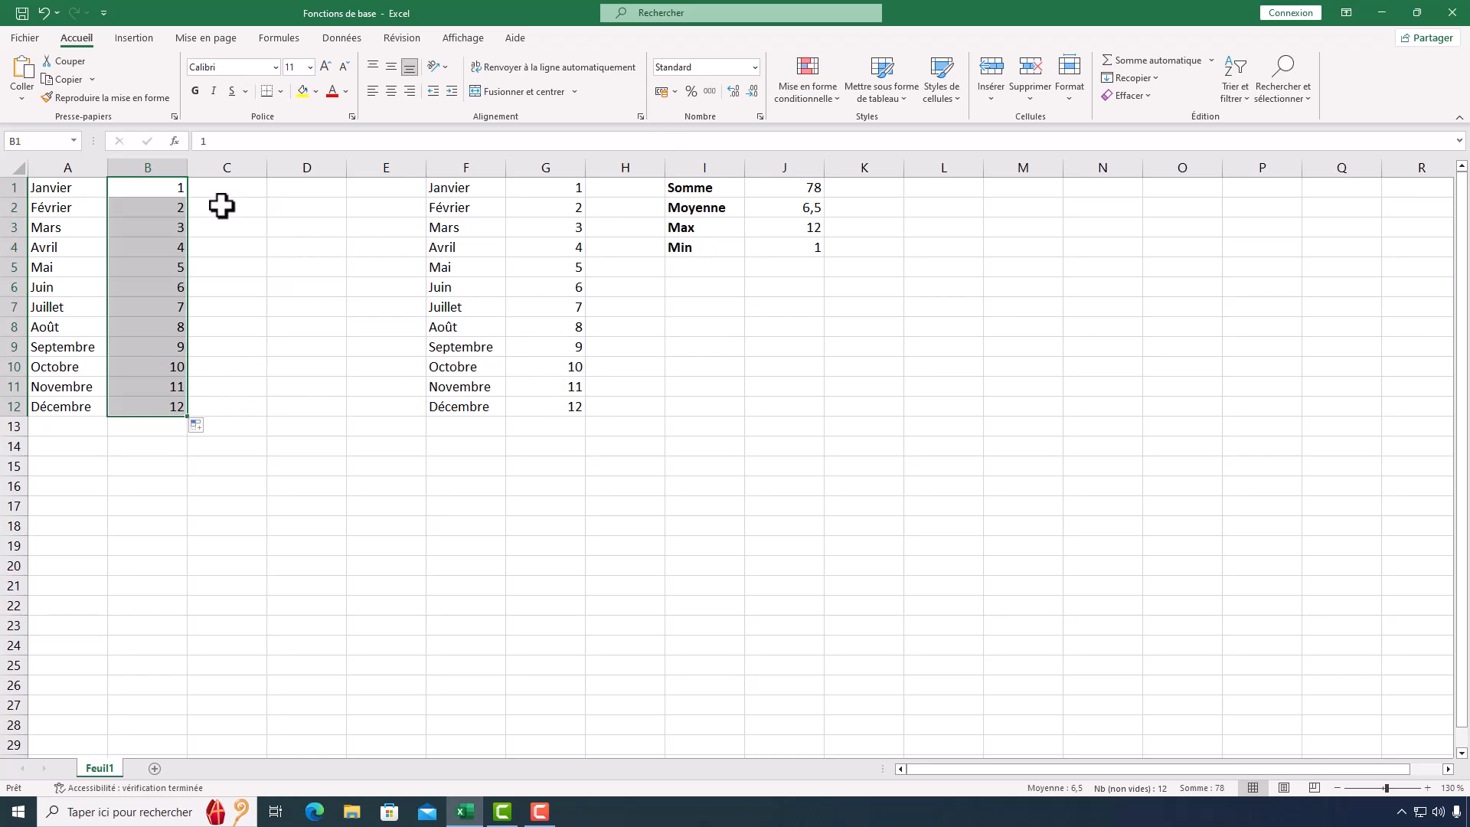
# Enter the labels Somme, Moyenne, Max and Min in cells D1 to D4
pyautogui.click(277, 191)
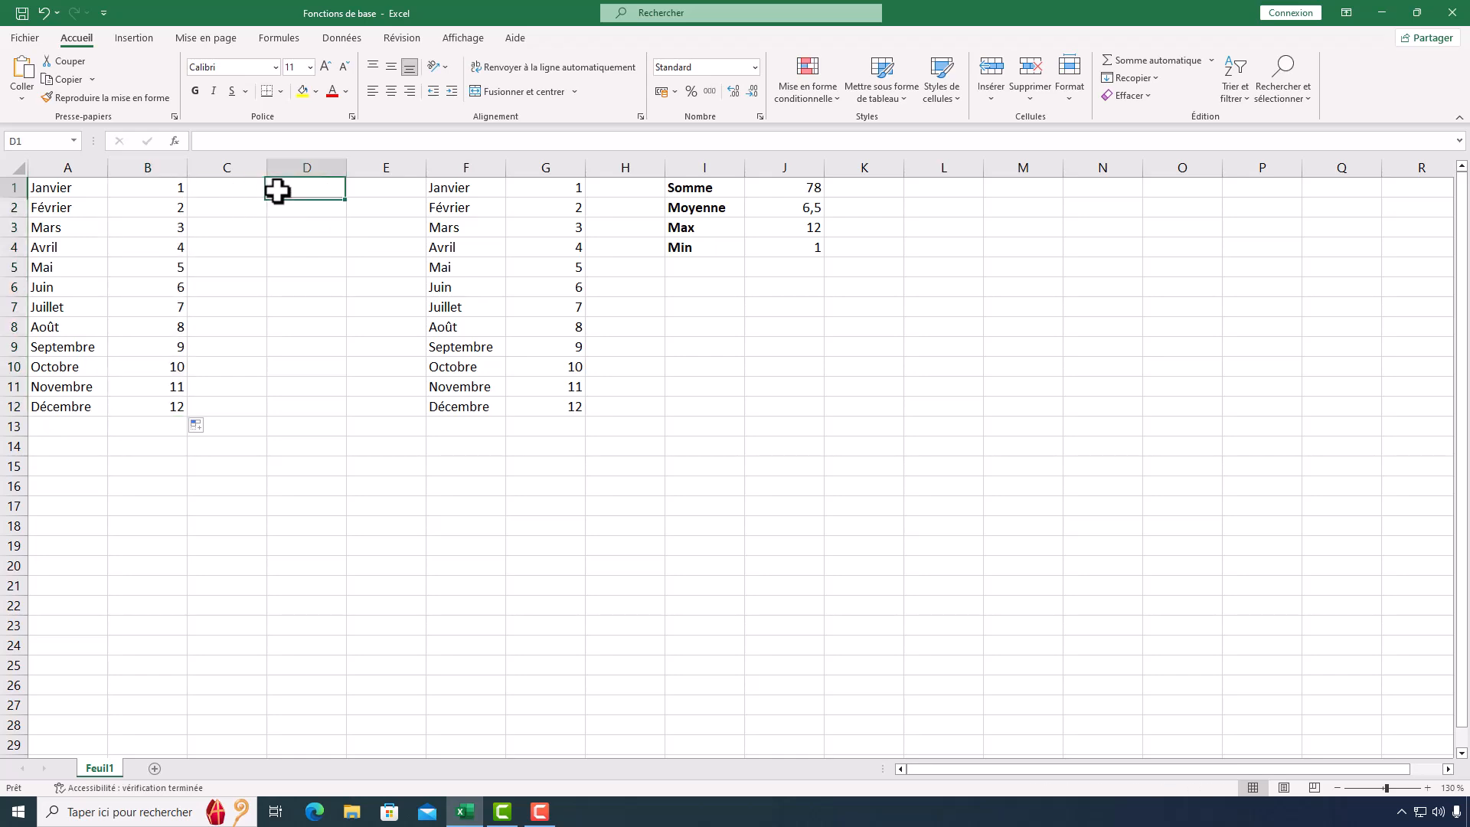
pyautogui.write('Somme')
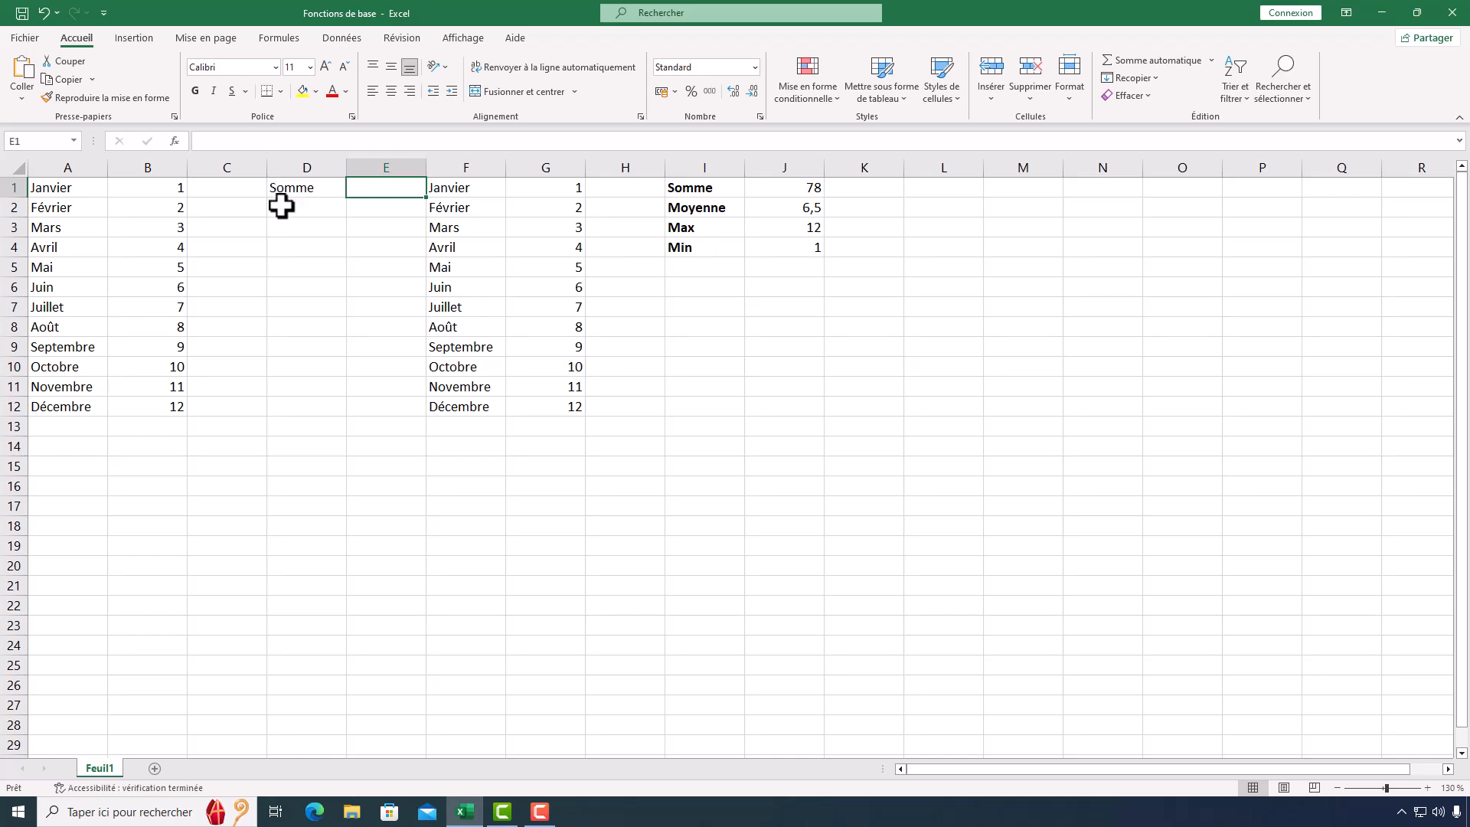
pyautogui.press('Return')
pyautogui.write('Moyenne')
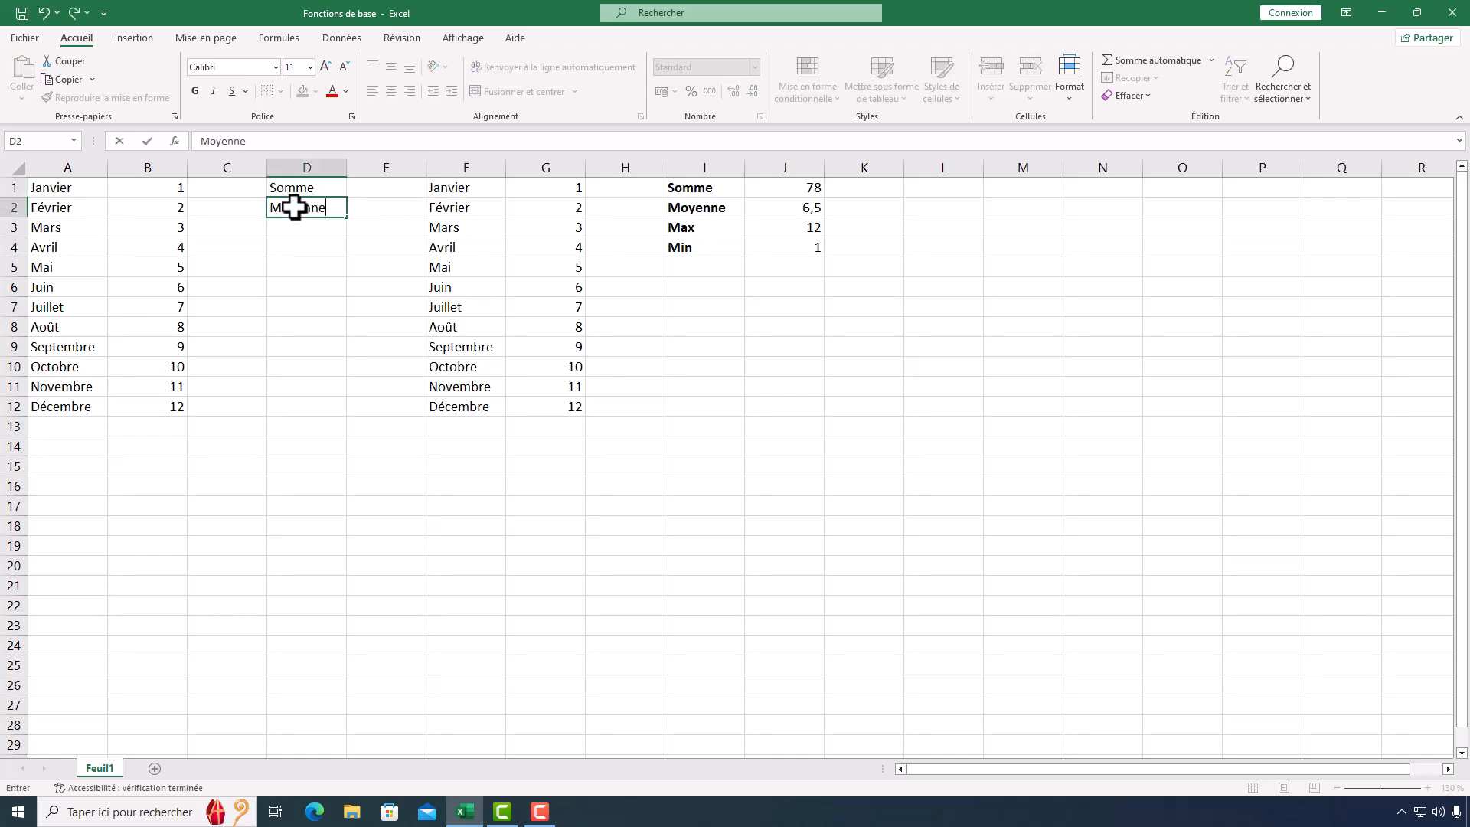
pyautogui.press('Return')
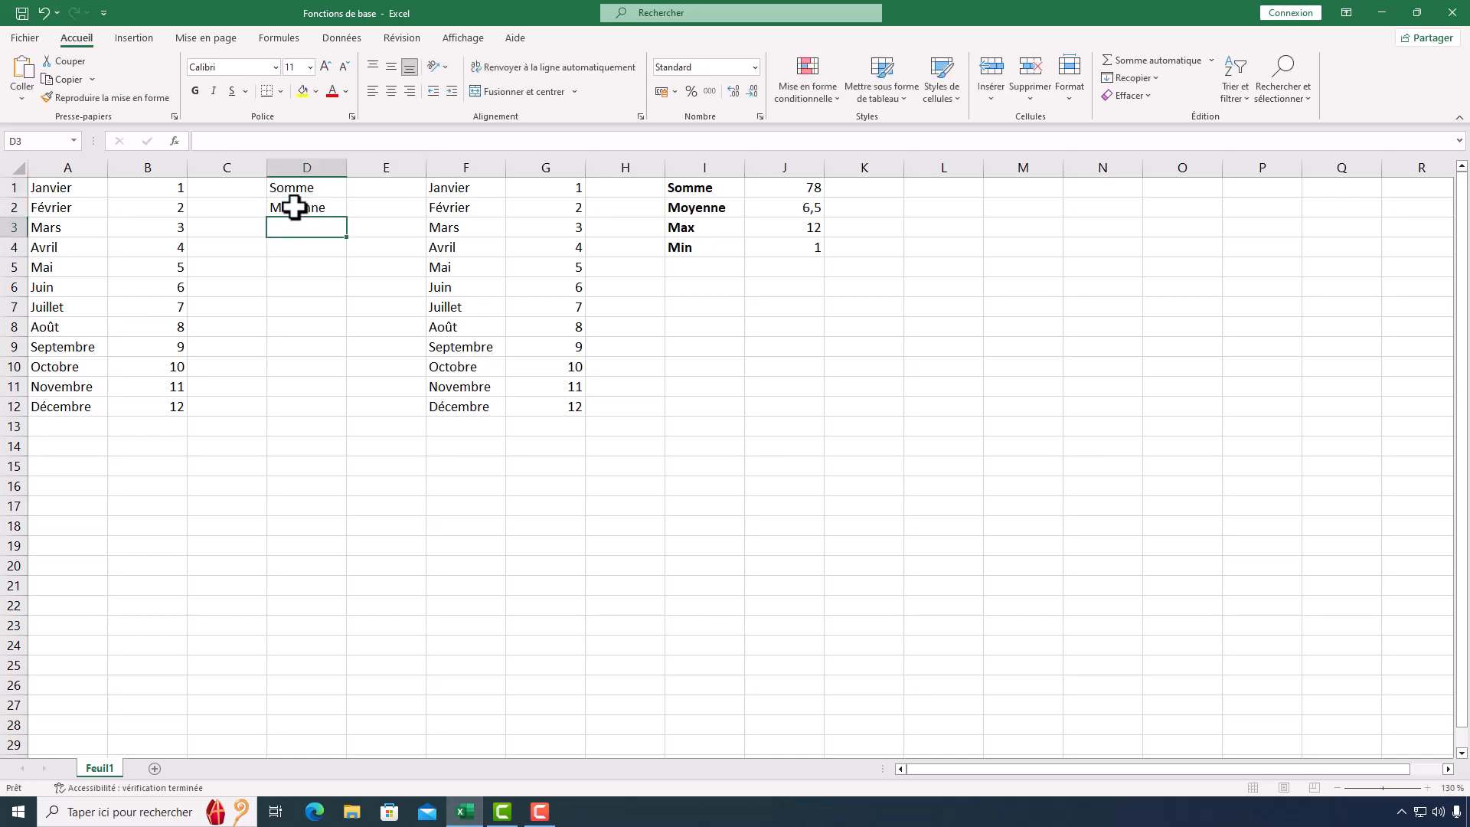
pyautogui.write('Max')
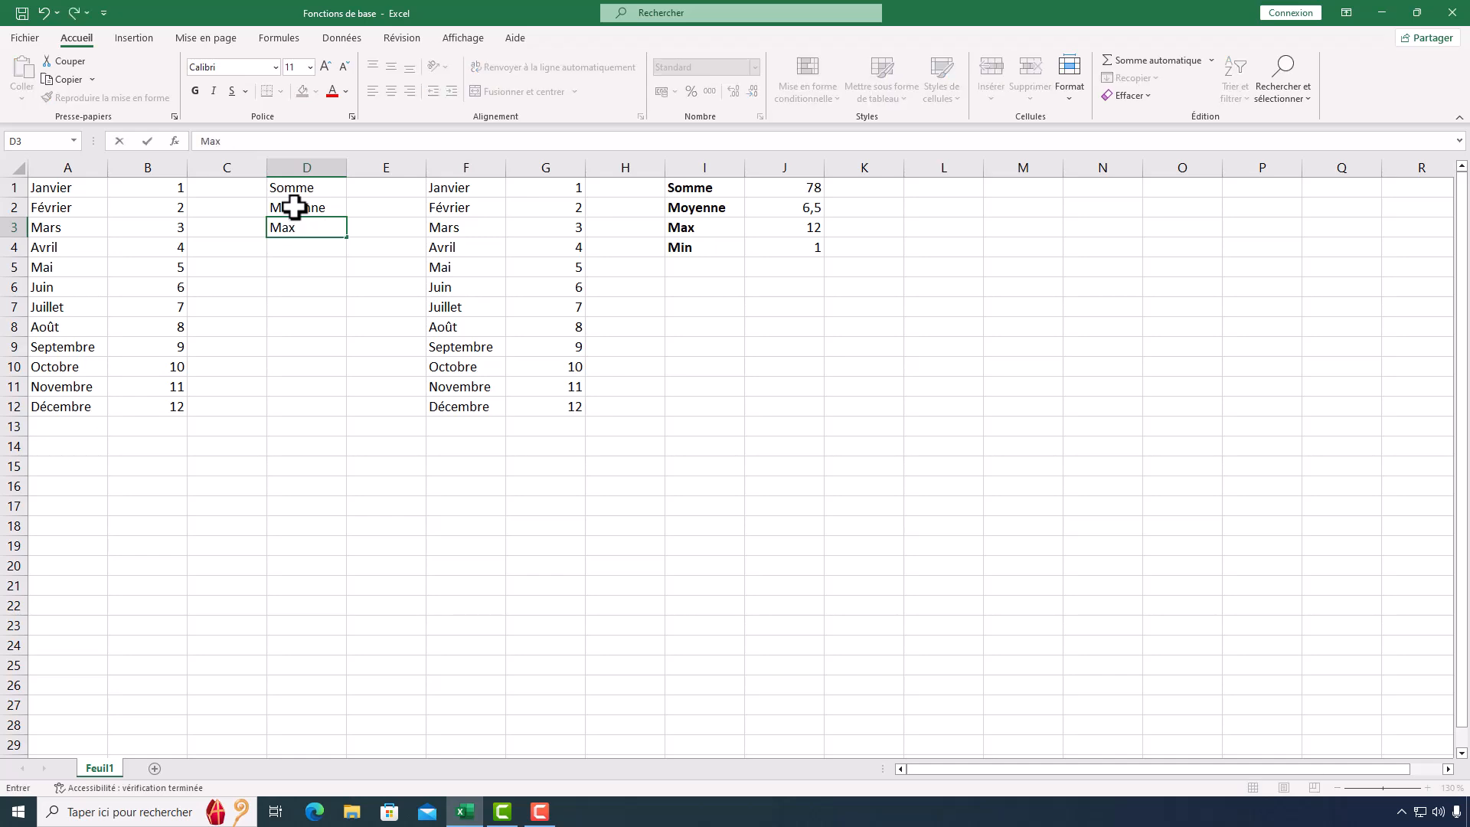
pyautogui.press('Return')
pyautogui.write('Min')
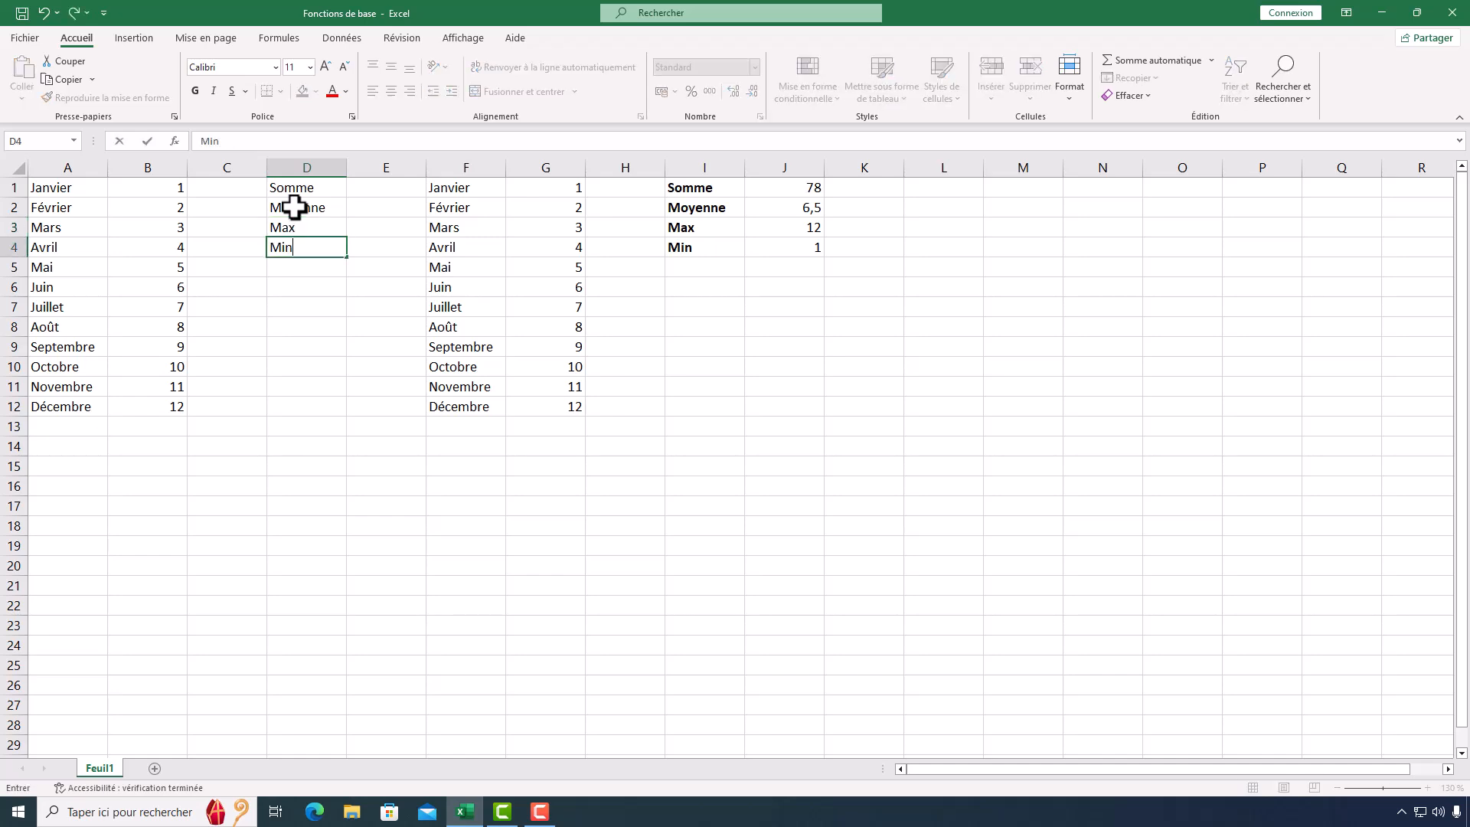
pyautogui.press('Return')
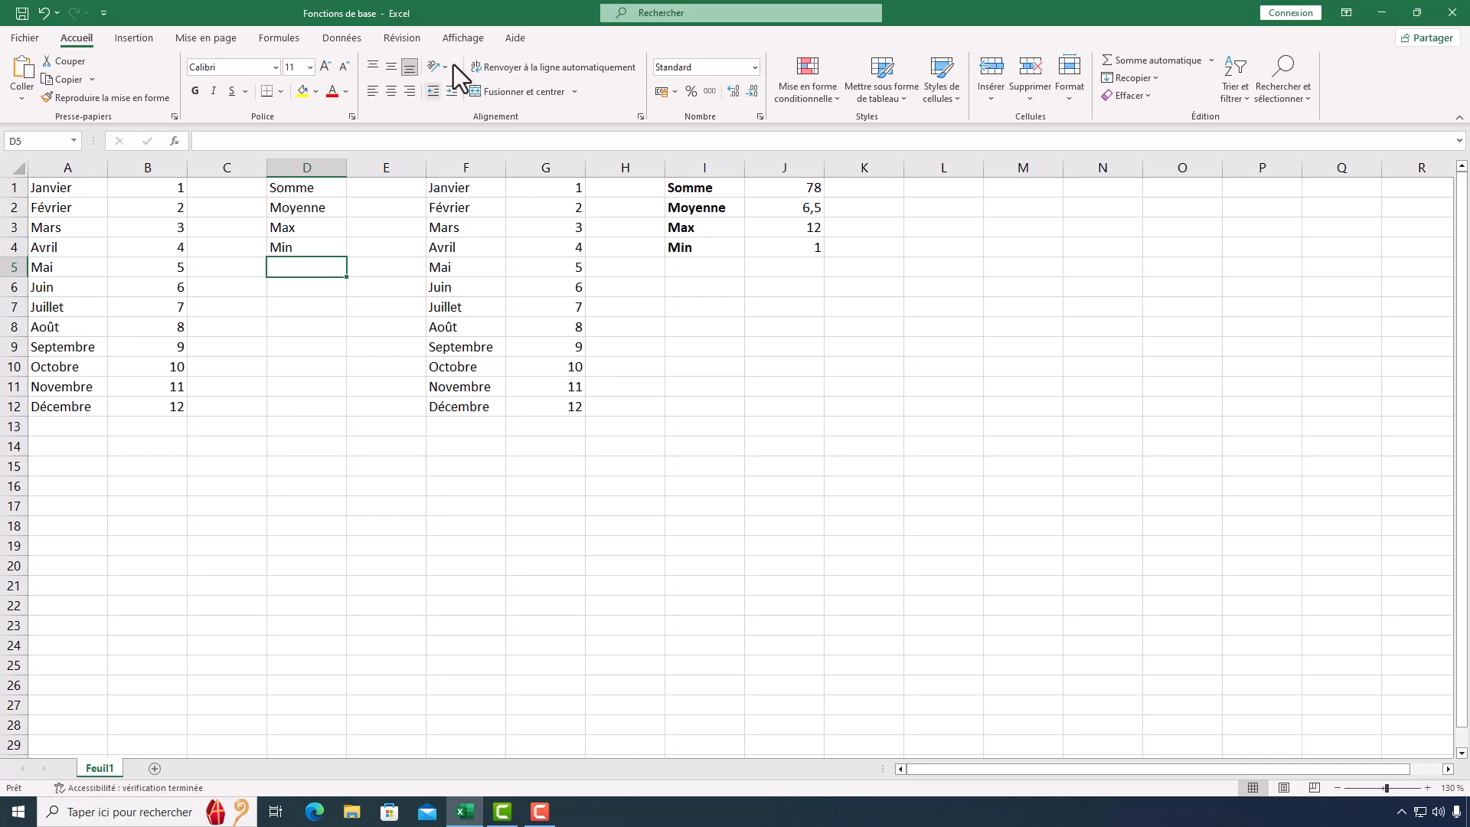
# Insert an empty column before column F to separate the new table from the example
pyautogui.rightClick(472, 175)
pyautogui.click(513, 330)
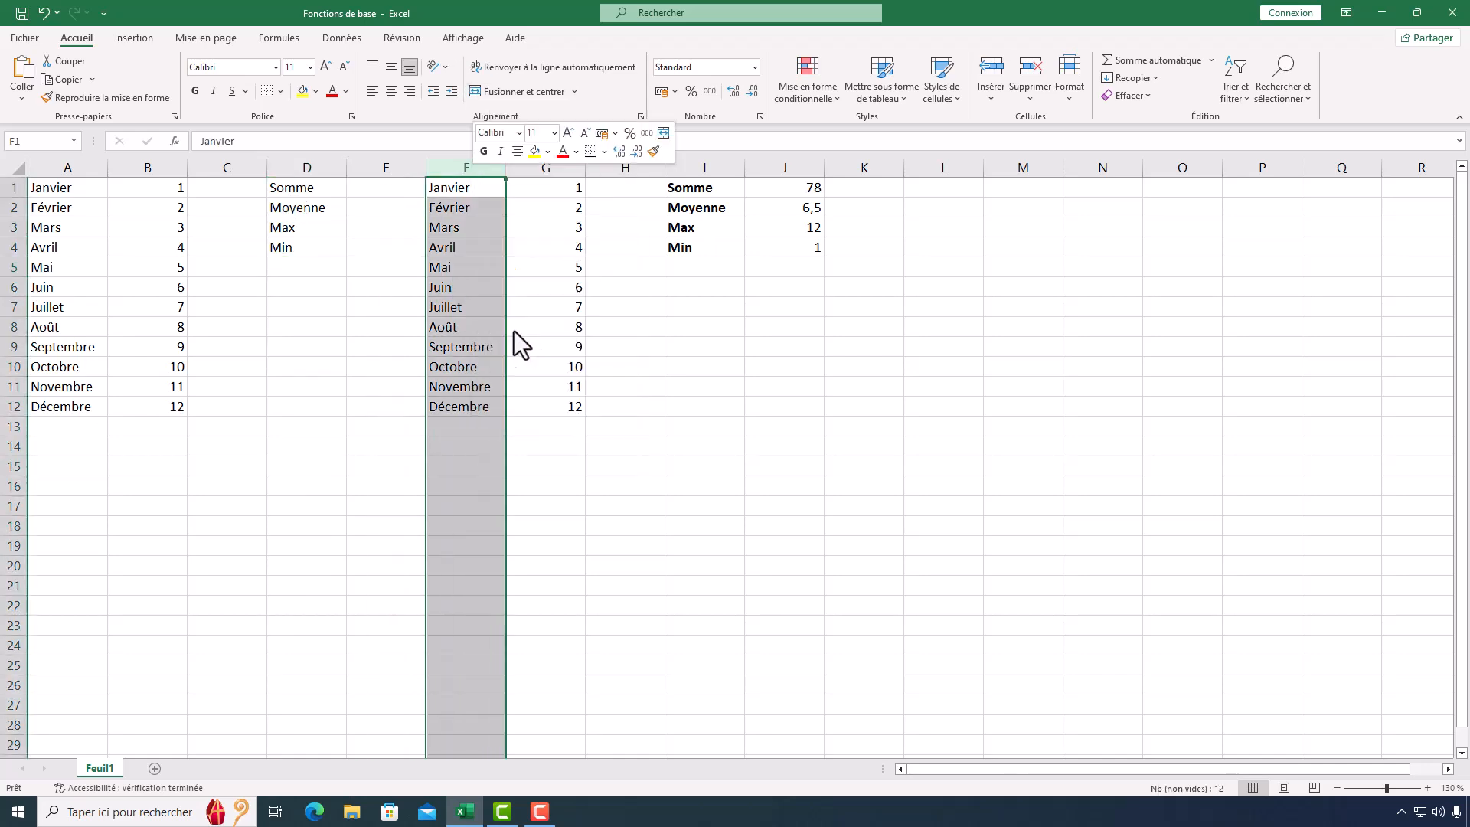
pyautogui.click(810, 327)
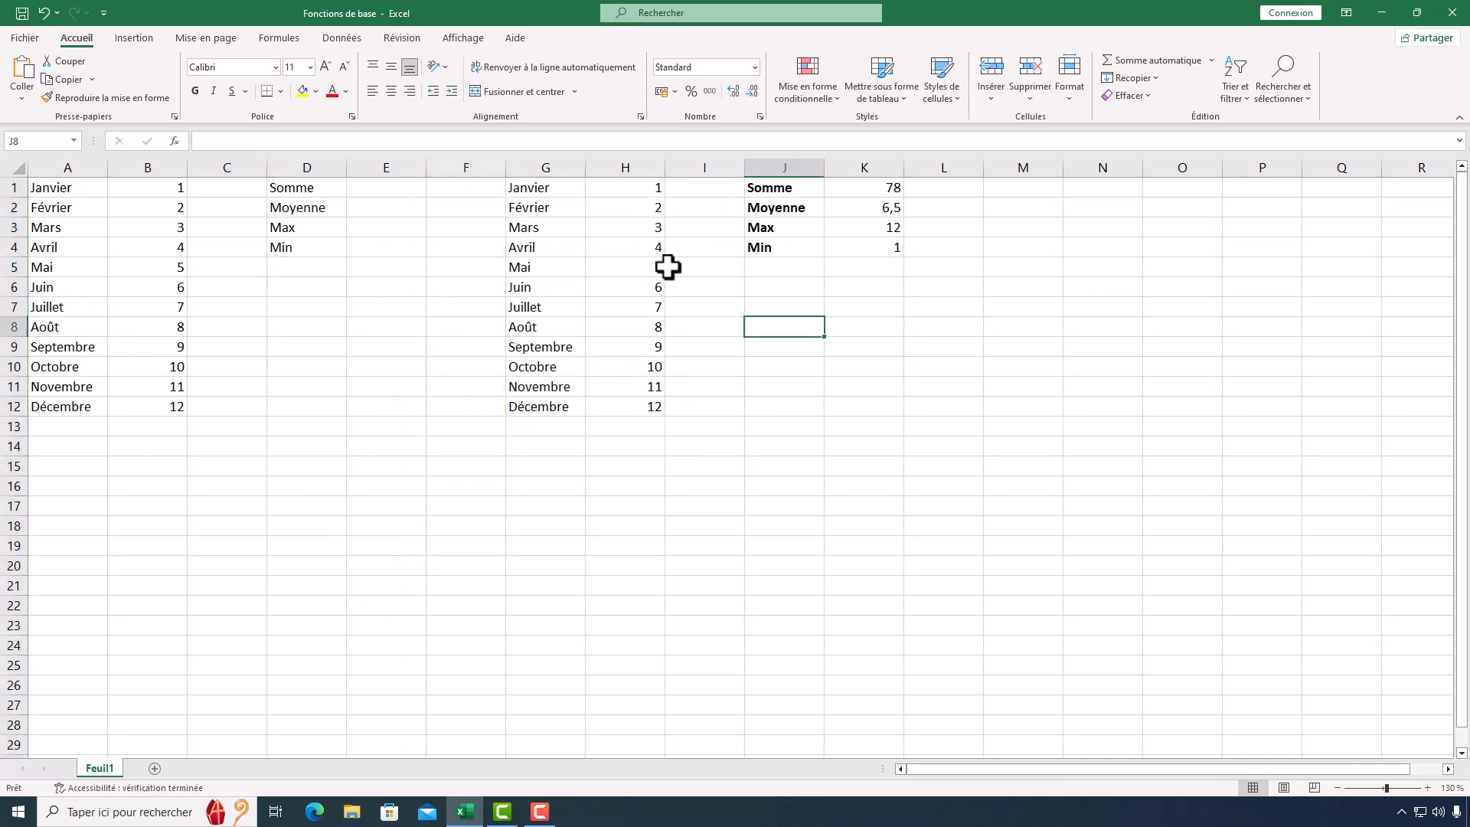
# Sum the monthly numbers in E1 with the formula =SOMME(B1:B12), and check it against its source range
pyautogui.click(352, 194)
pyautogui.write('=')
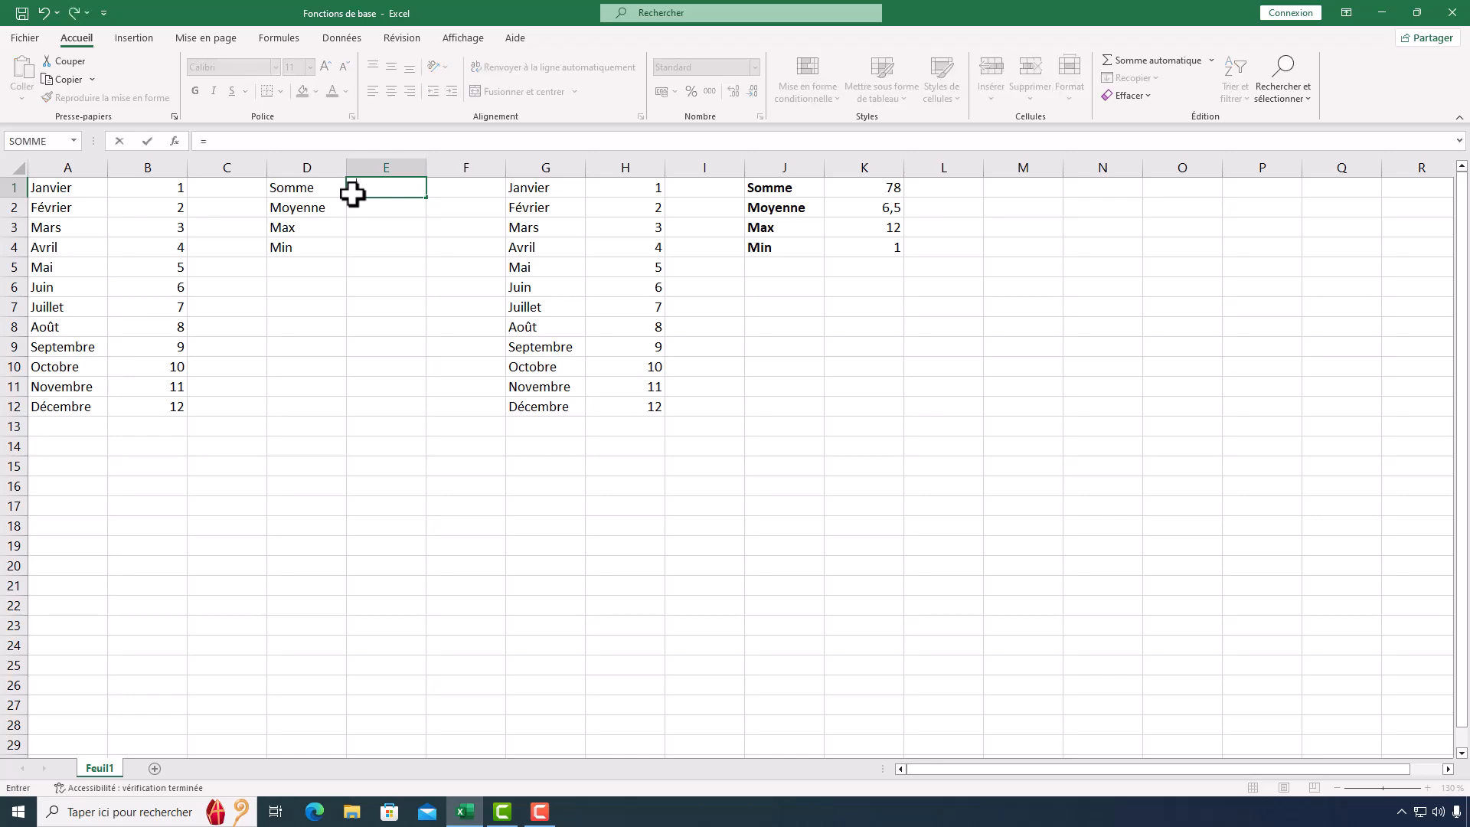
pyautogui.write('somm')
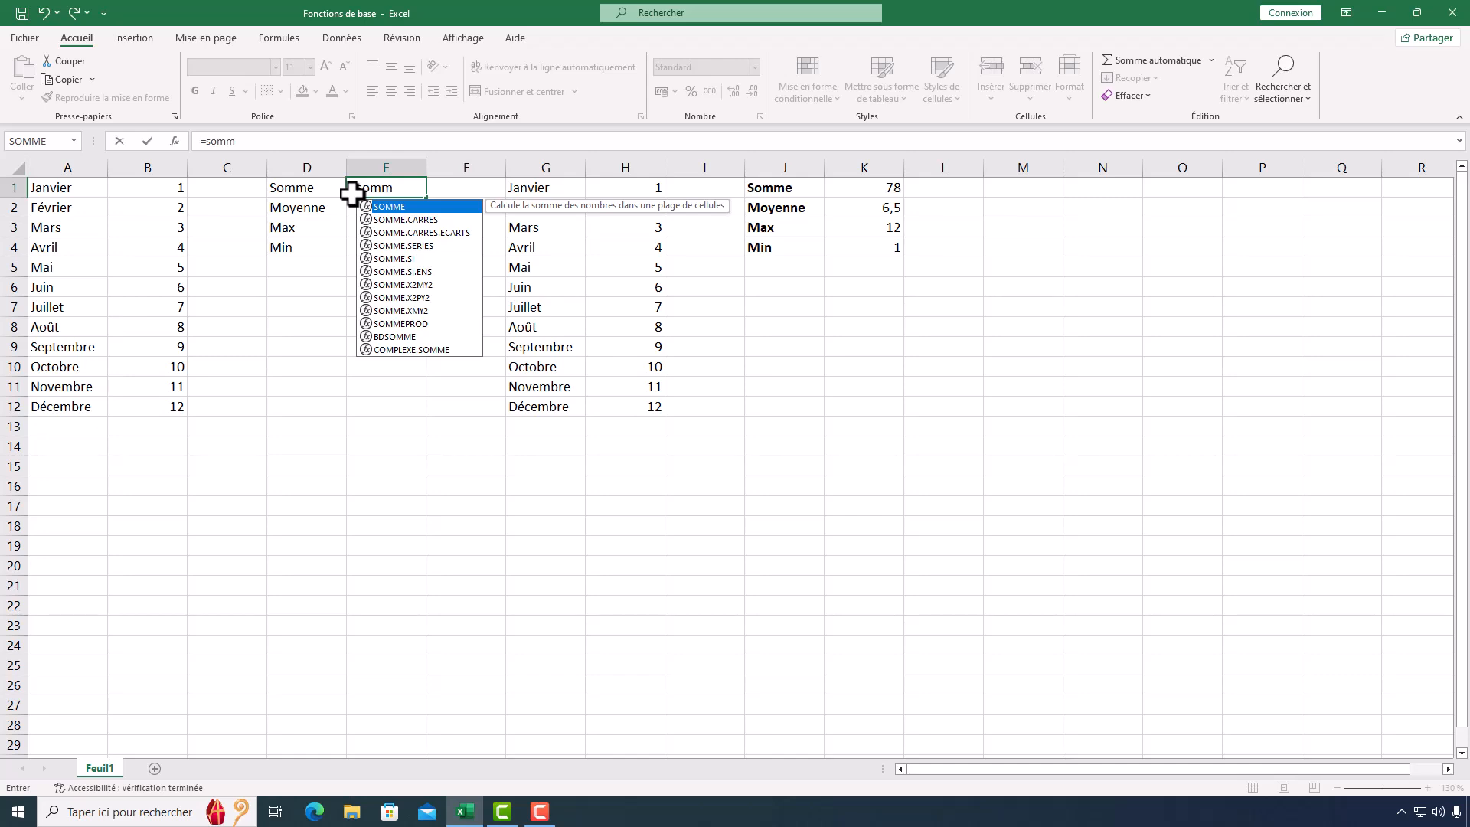
pyautogui.doubleClick(398, 210)
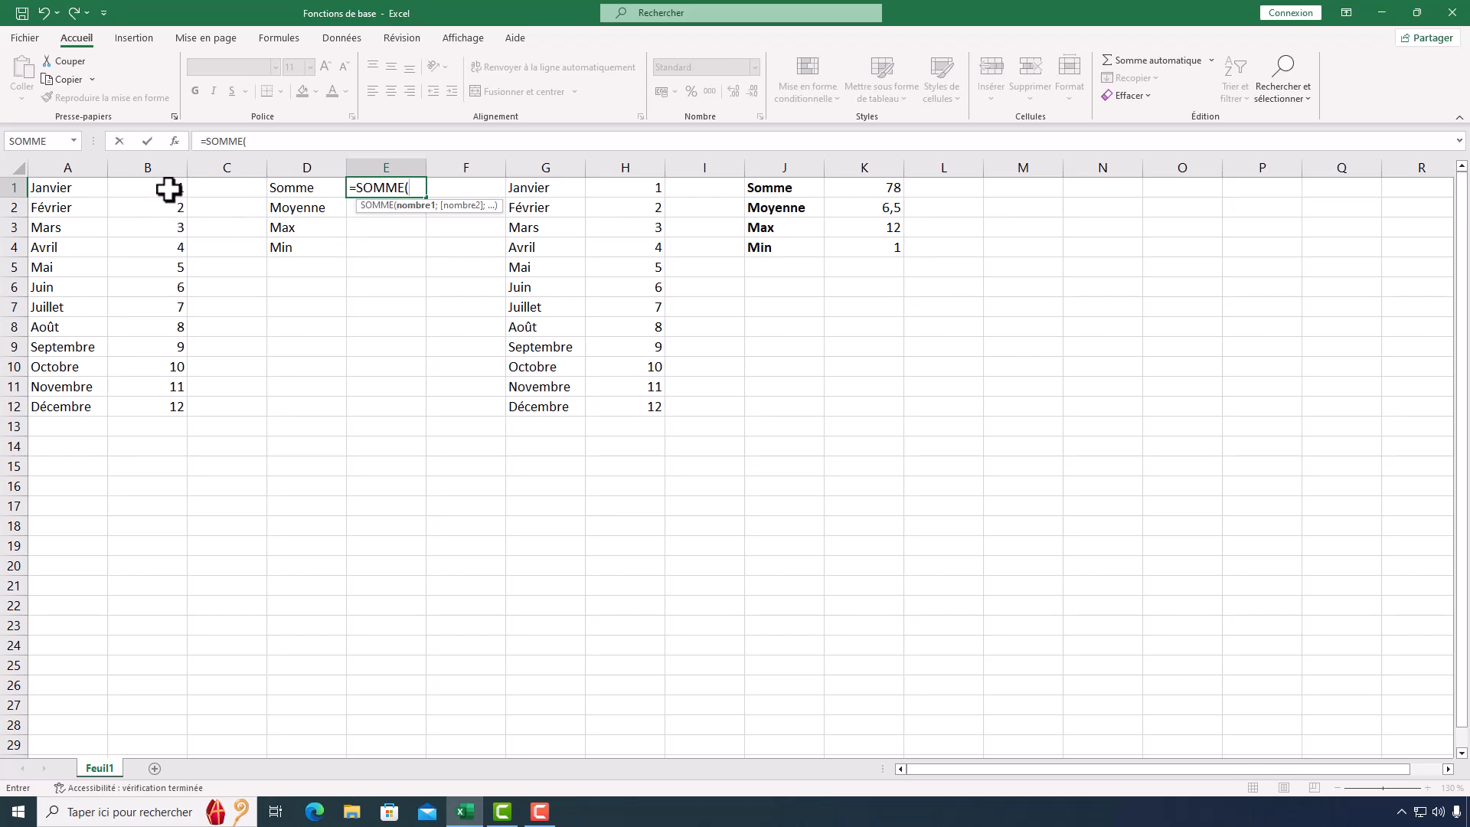
pyautogui.moveTo(168, 190); pyautogui.dragTo(160, 404)
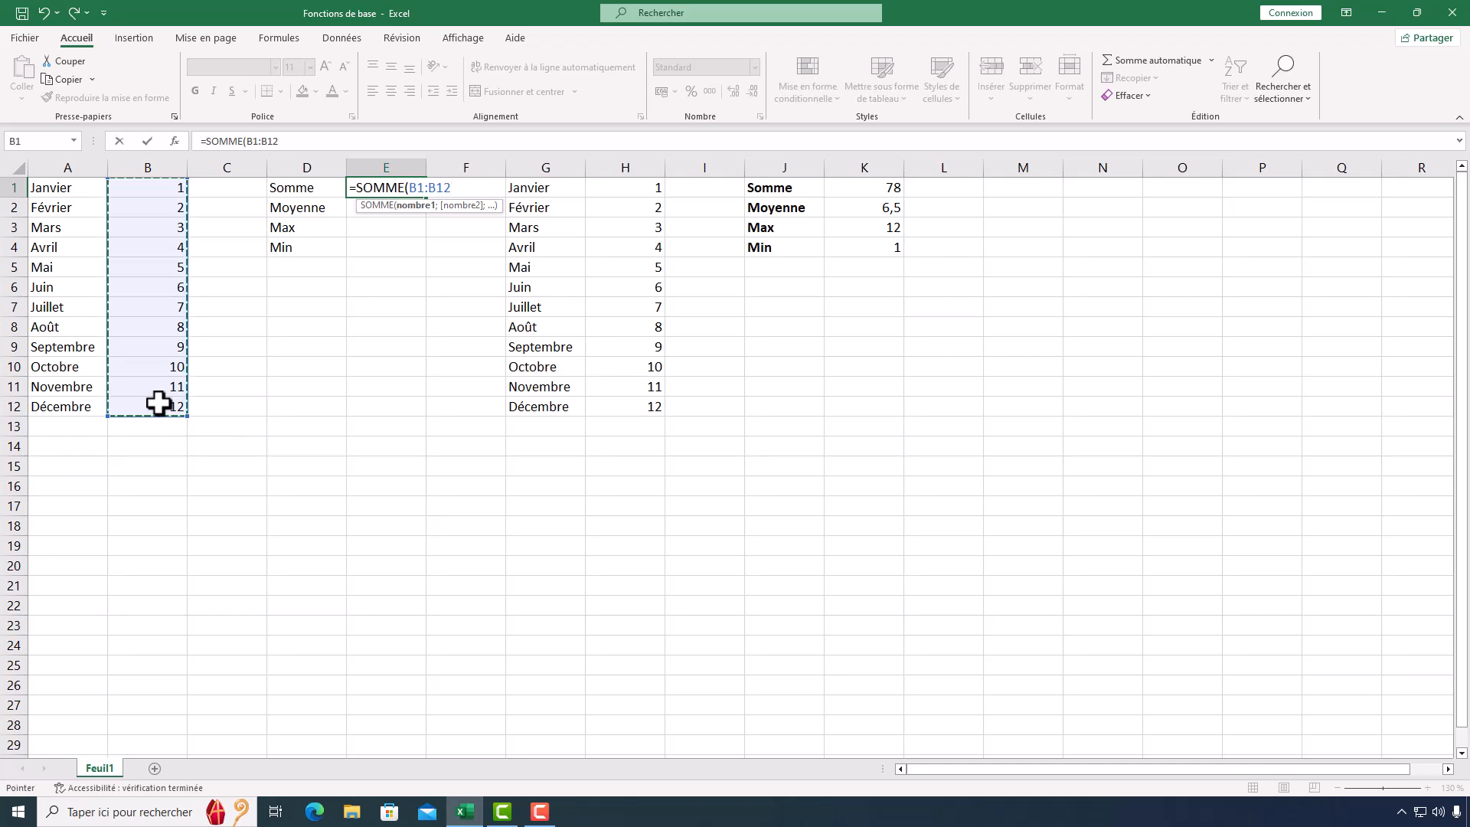
pyautogui.write(')')
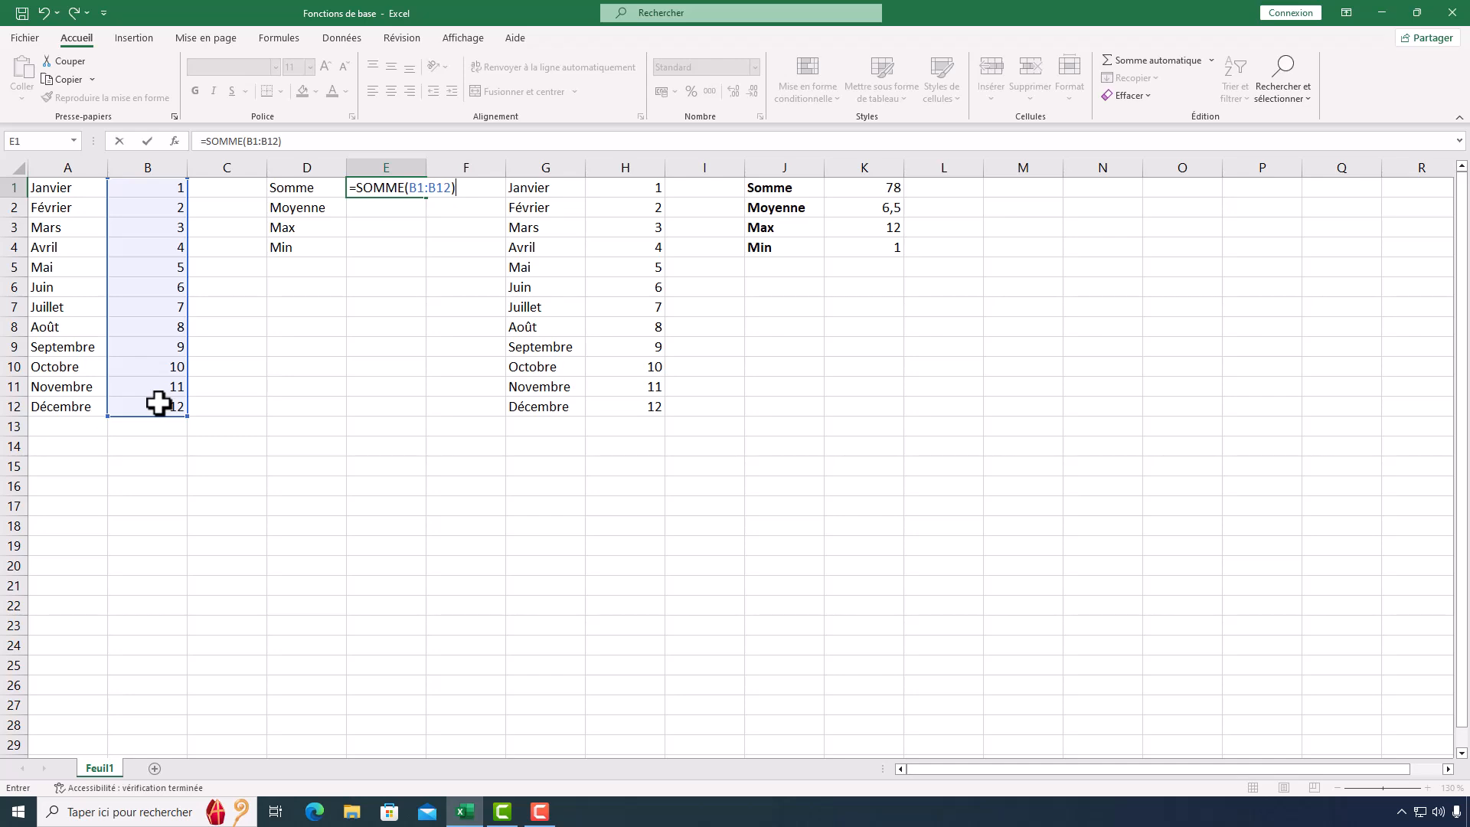
pyautogui.press('Return')
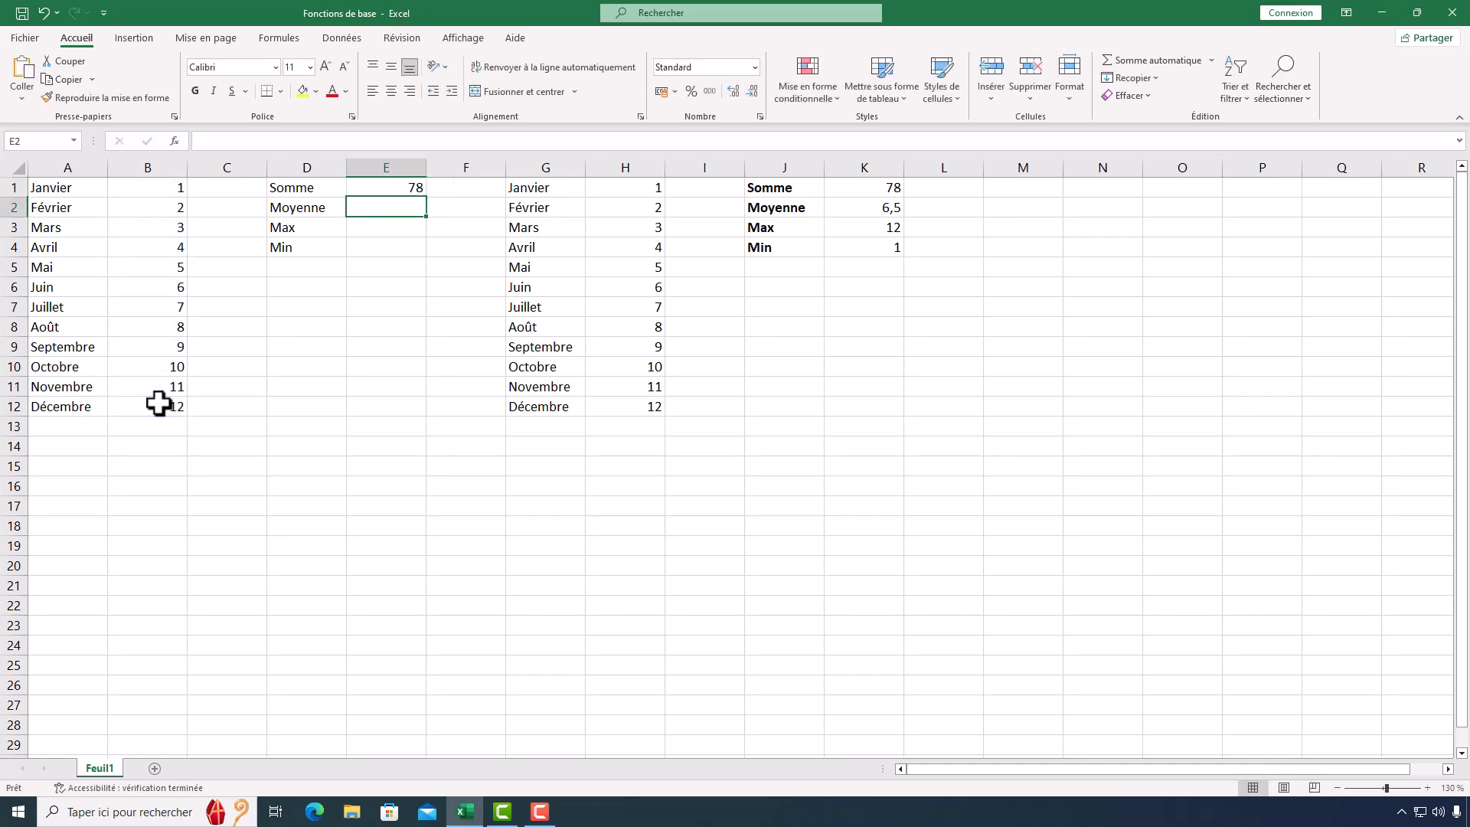
pyautogui.click(413, 188)
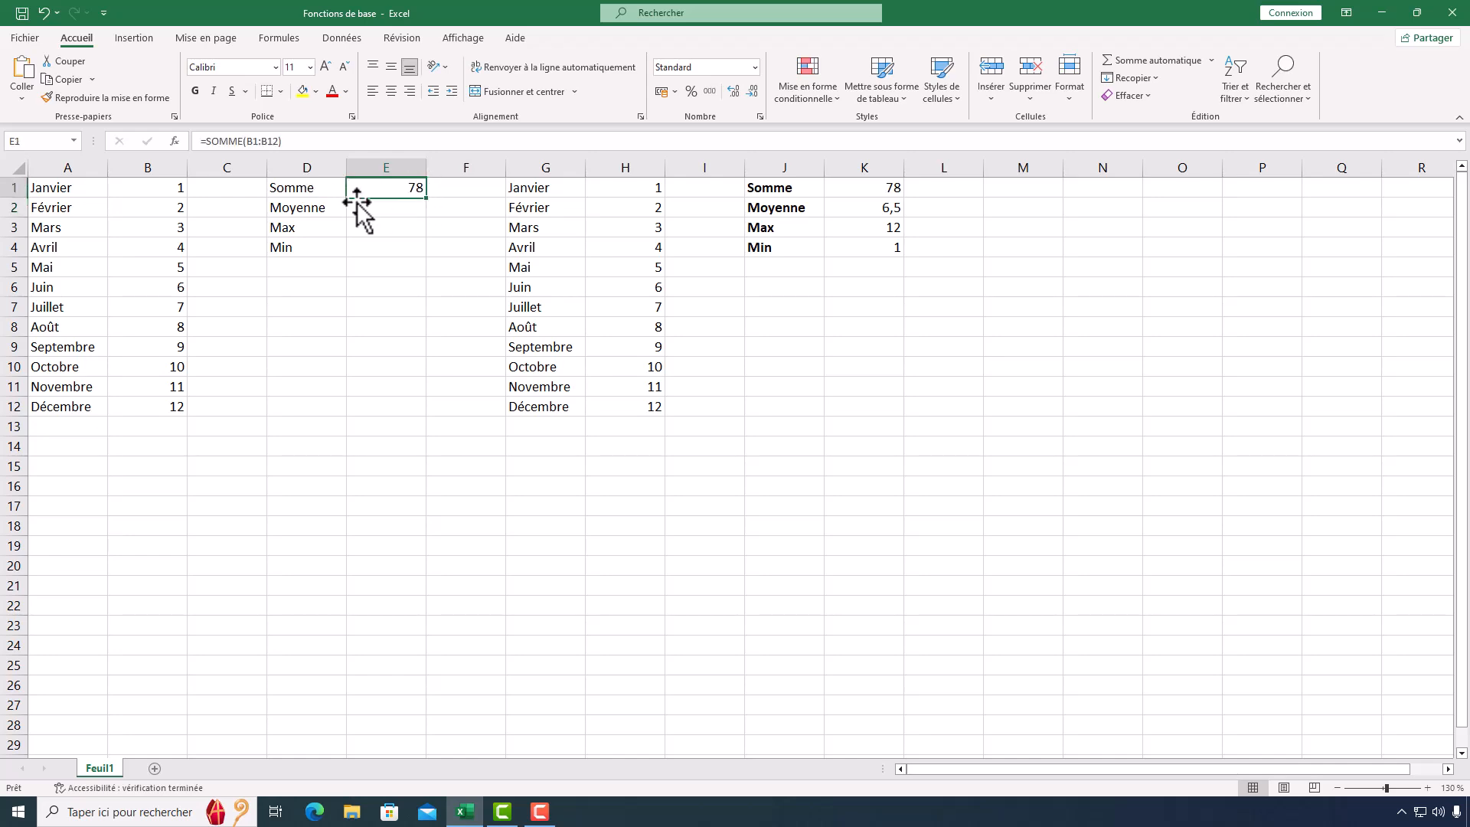
pyautogui.moveTo(186, 186); pyautogui.dragTo(138, 407)
# Average the monthly numbers in E2 with the MOYENNE function, using the whole column B as its range (B:B)
pyautogui.click(360, 208)
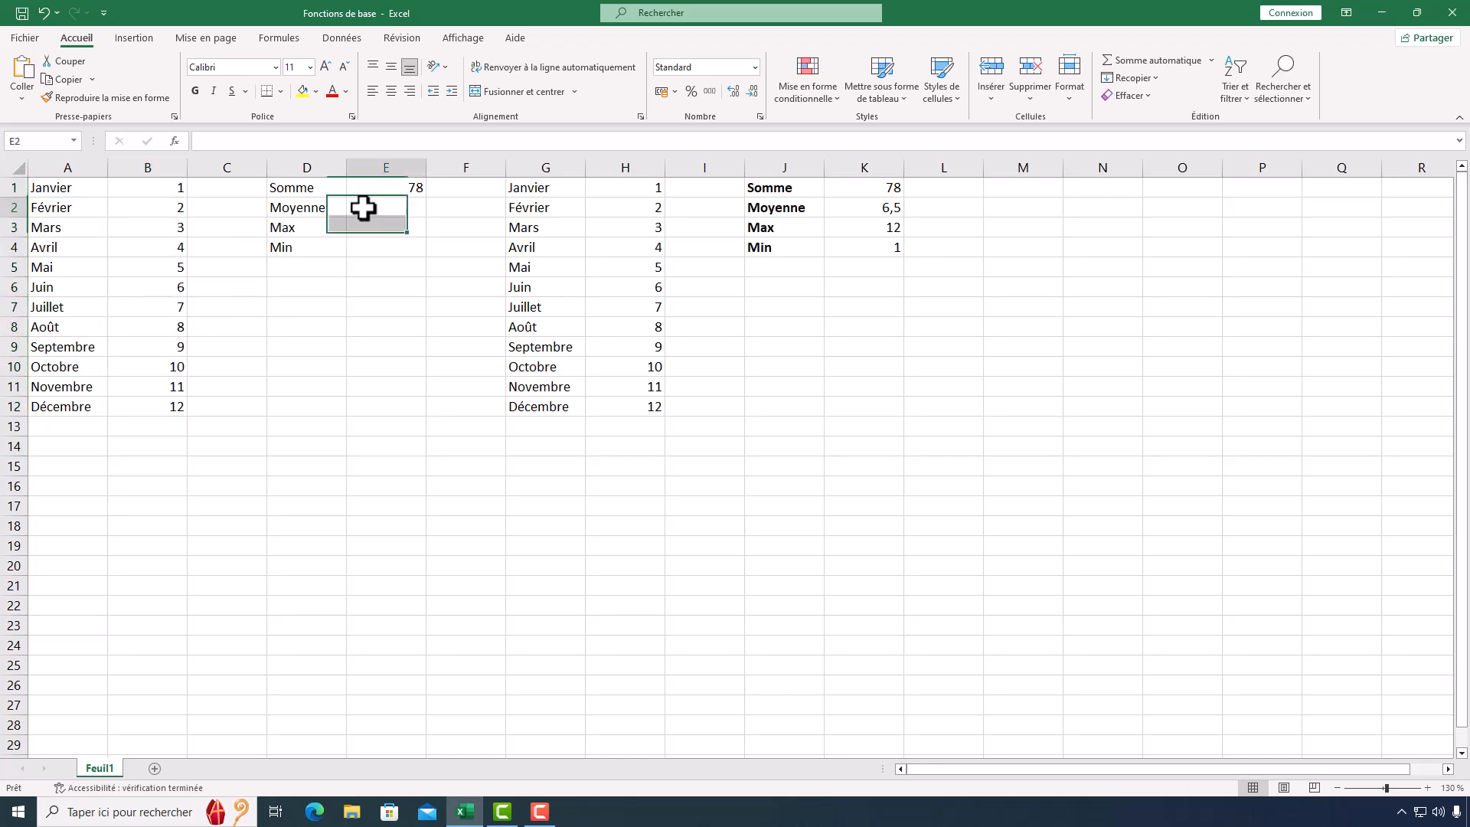
pyautogui.write('=moyenn')
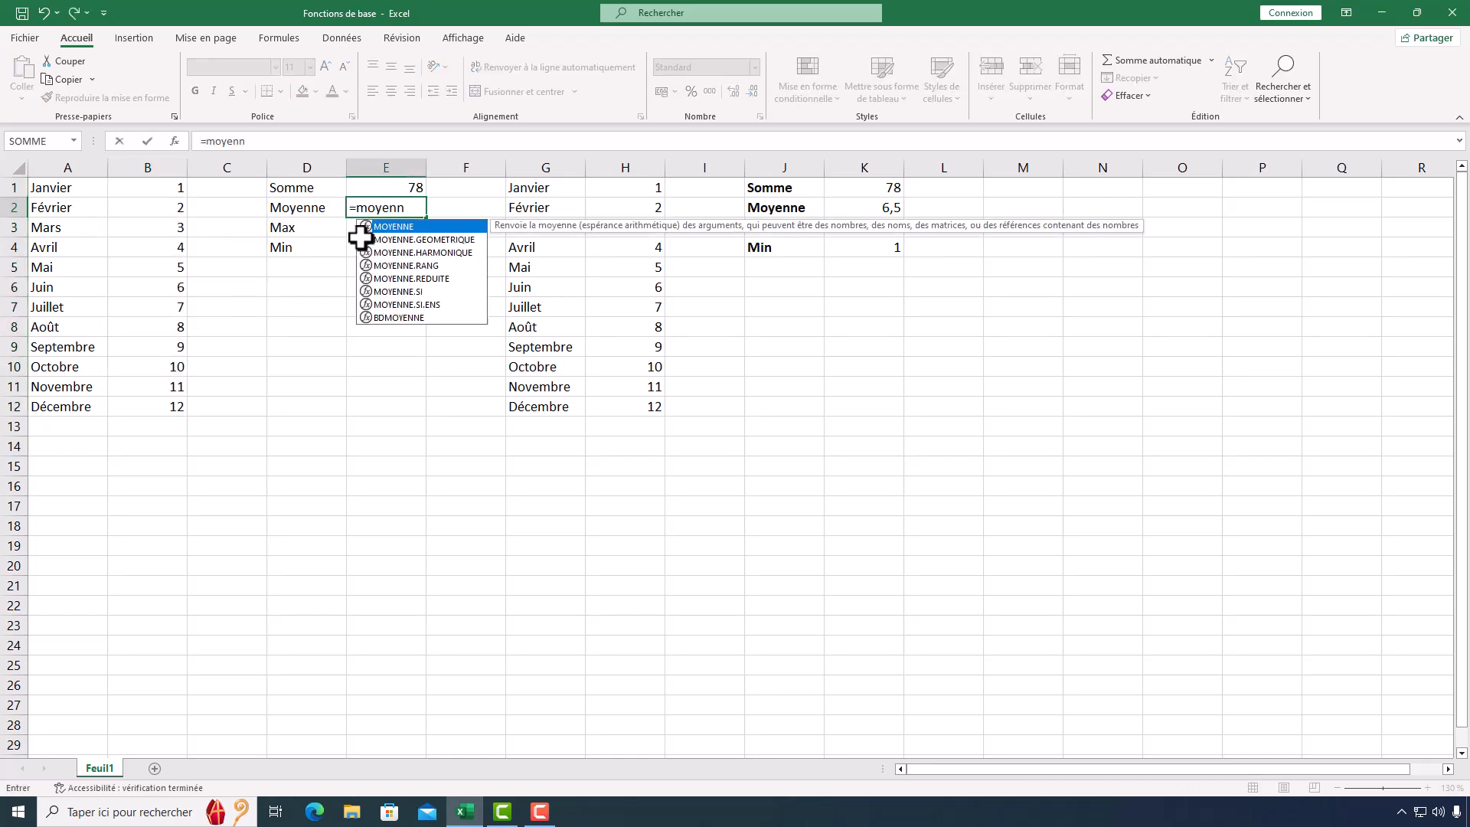
pyautogui.press('Tab')
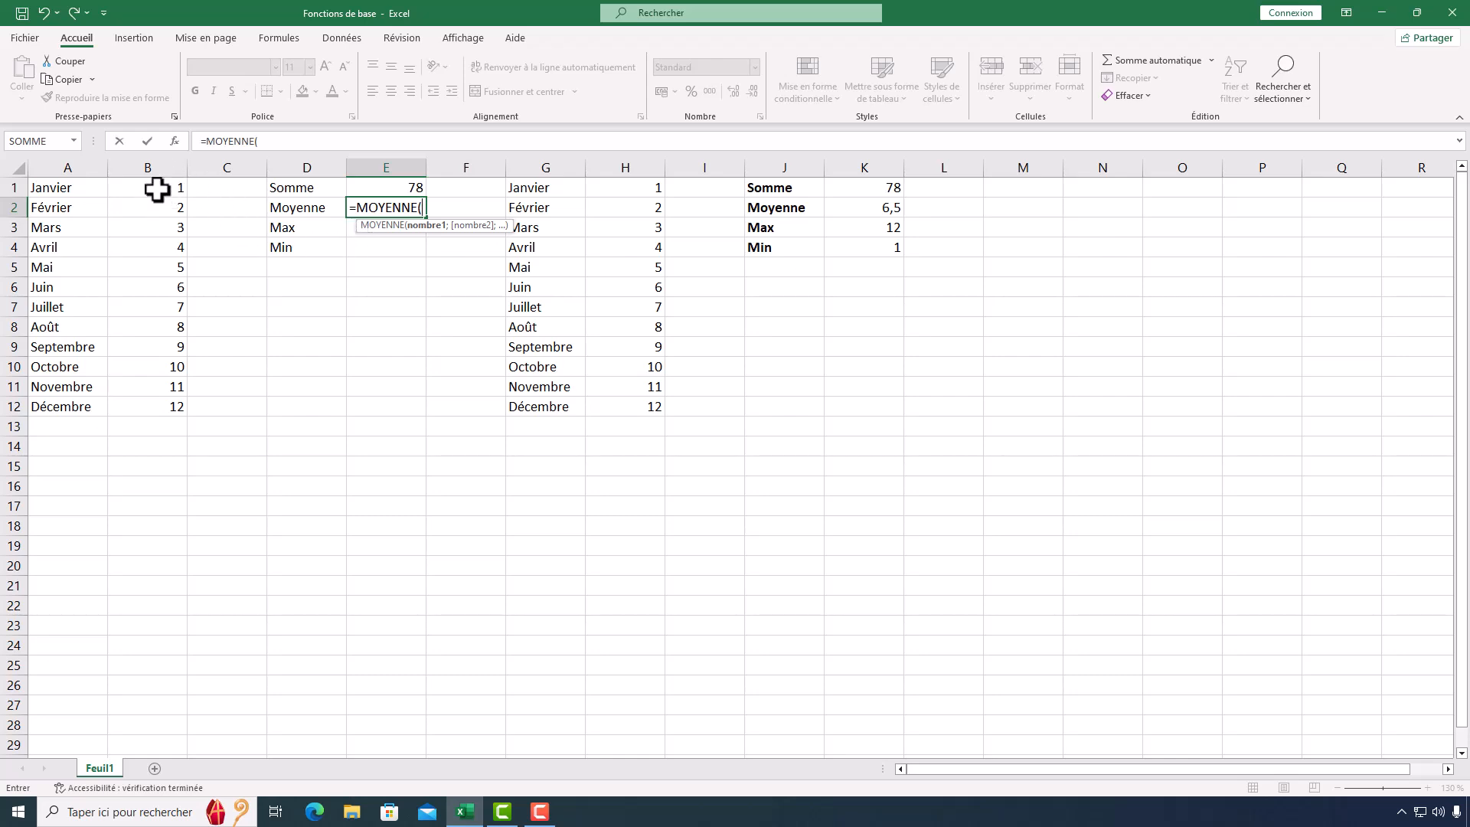
pyautogui.moveTo(157, 190); pyautogui.dragTo(145, 401)
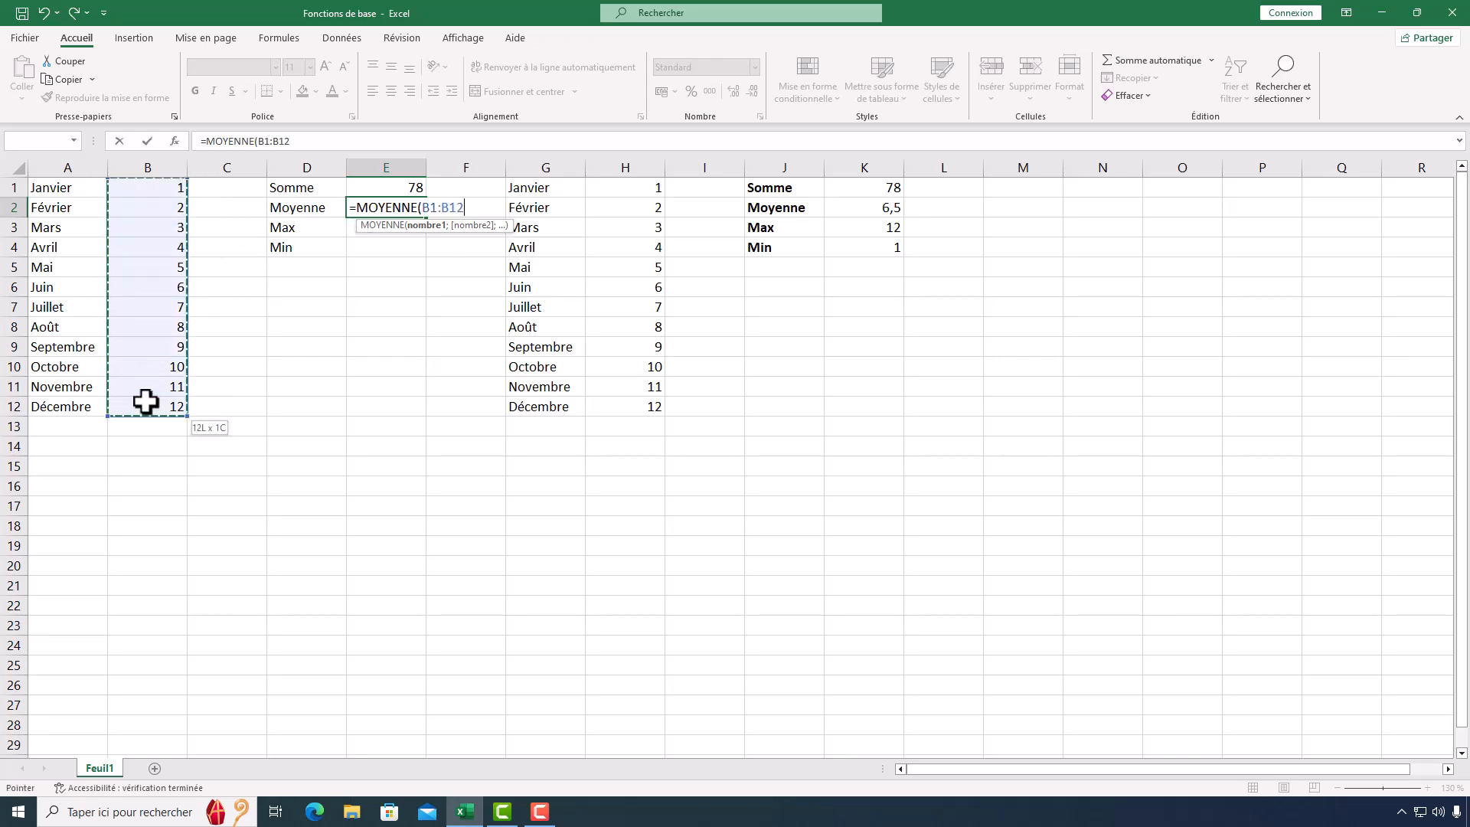
pyautogui.click(162, 162)
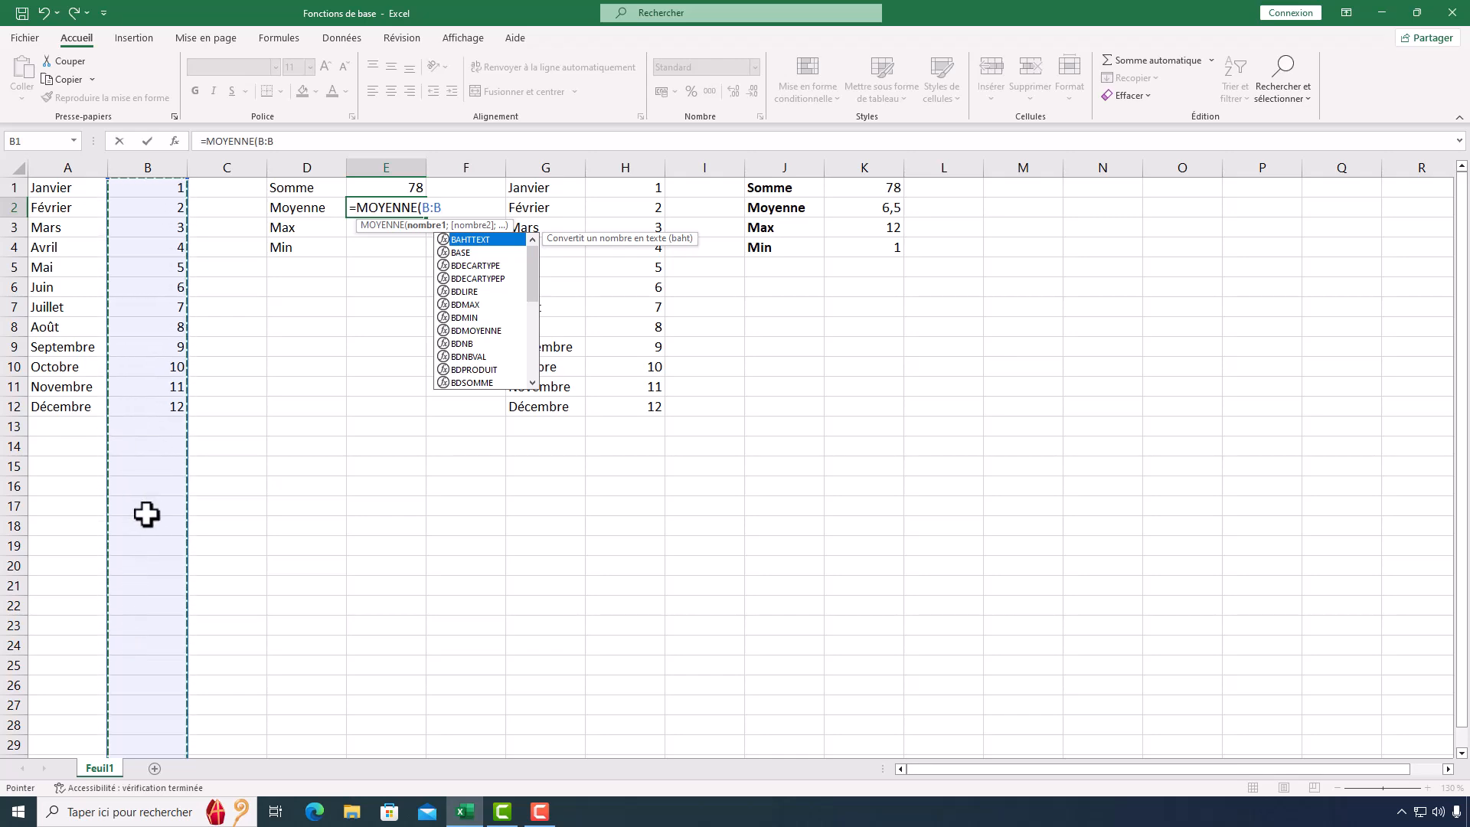
pyautogui.press('Return')
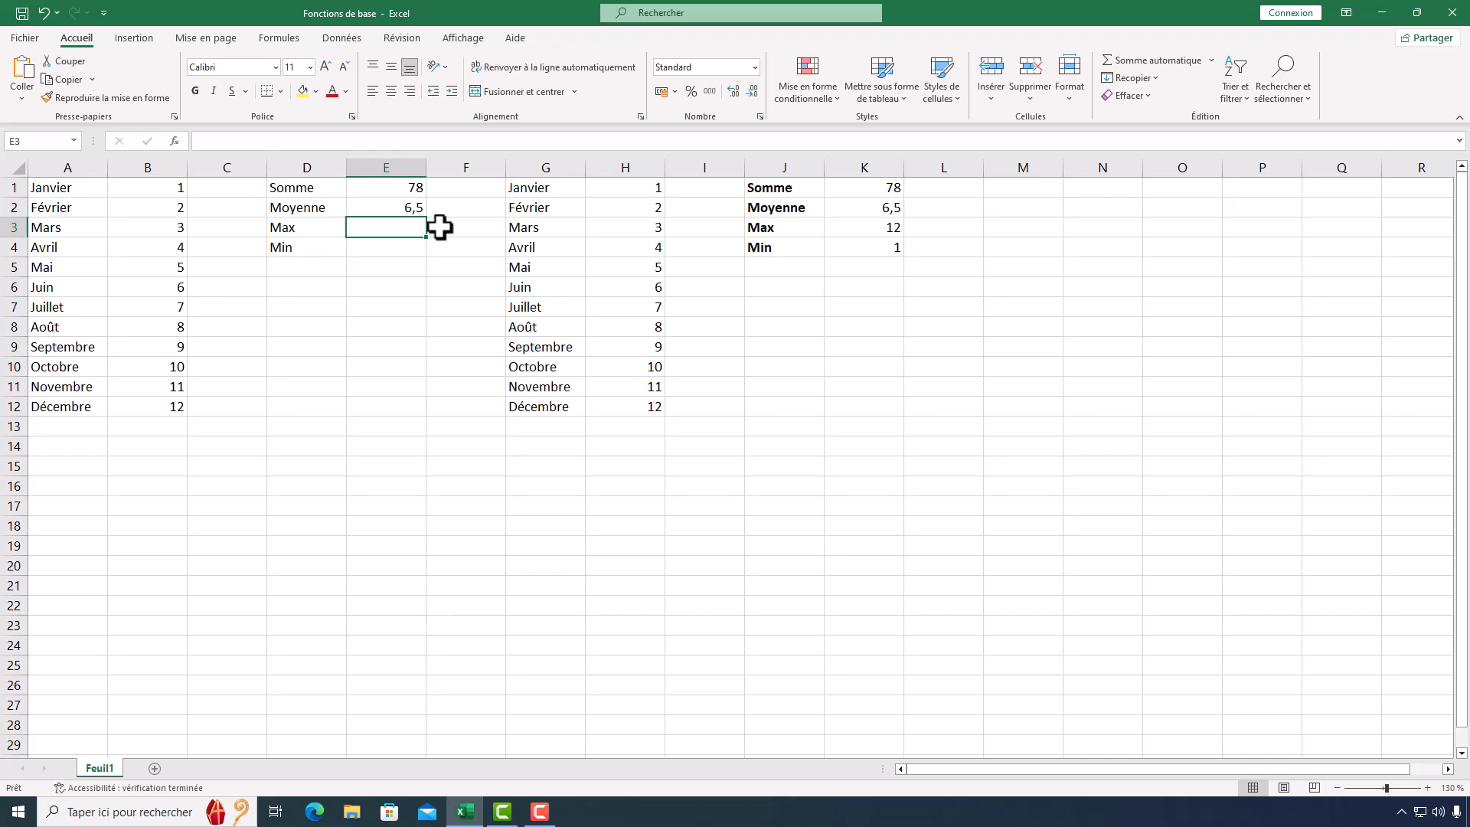
# Find the largest monthly number in E3 with the formula =MAX(B:B), and check the finished formula
pyautogui.write('=')
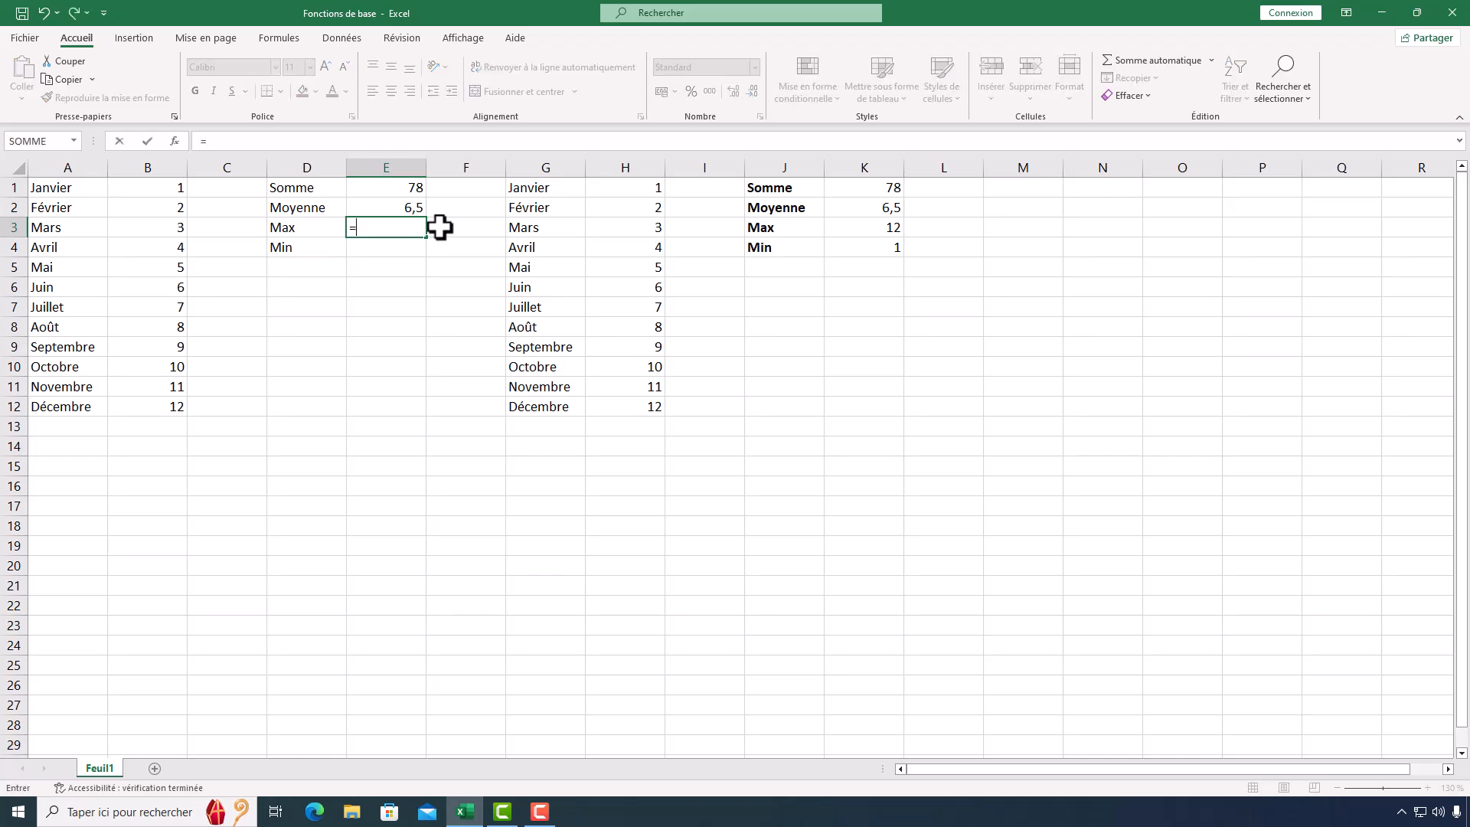
pyautogui.write('ma')
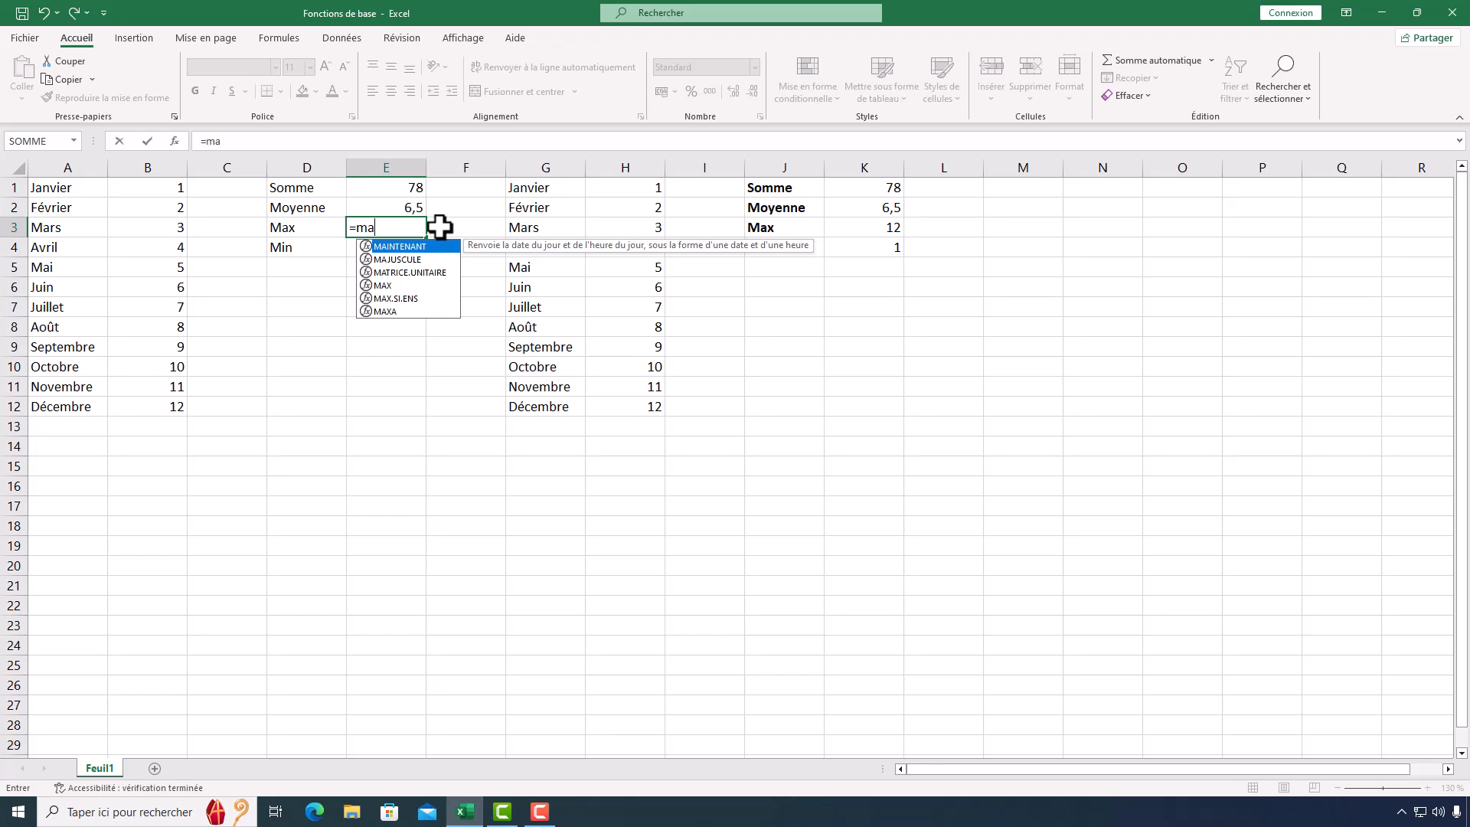
pyautogui.write('x')
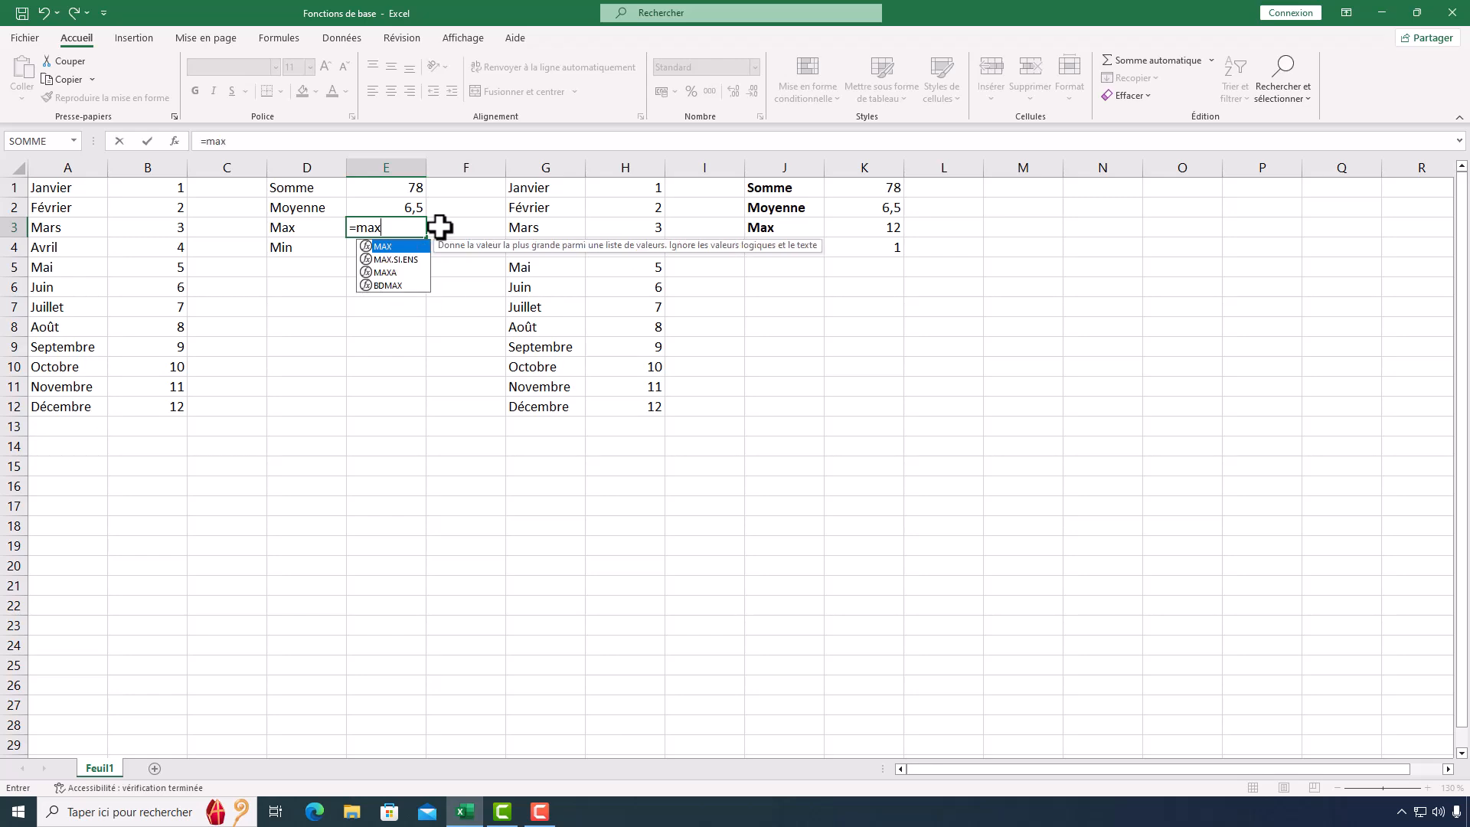
pyautogui.doubleClick(383, 246)
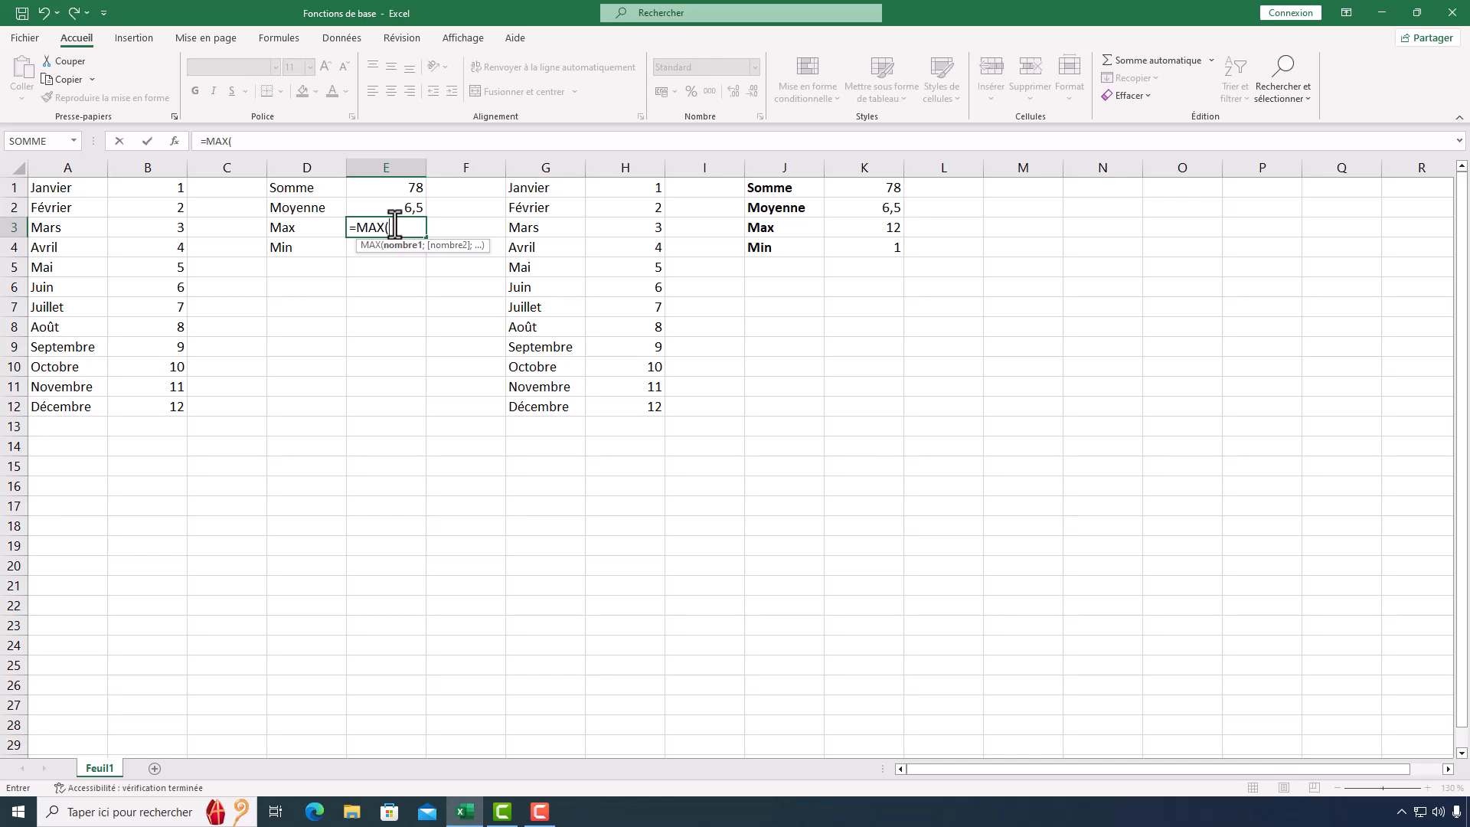
pyautogui.click(150, 169)
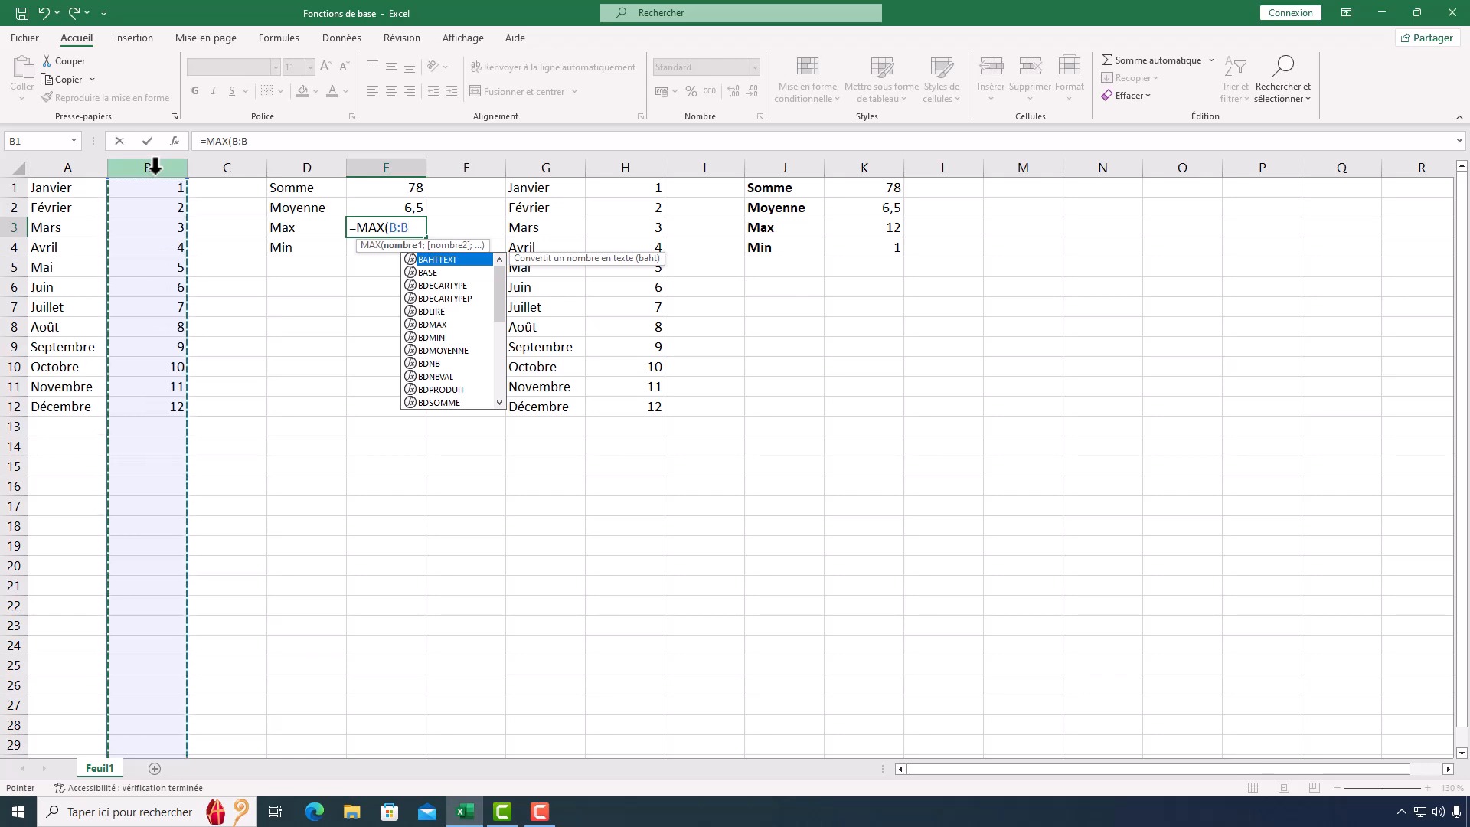
pyautogui.press('Return')
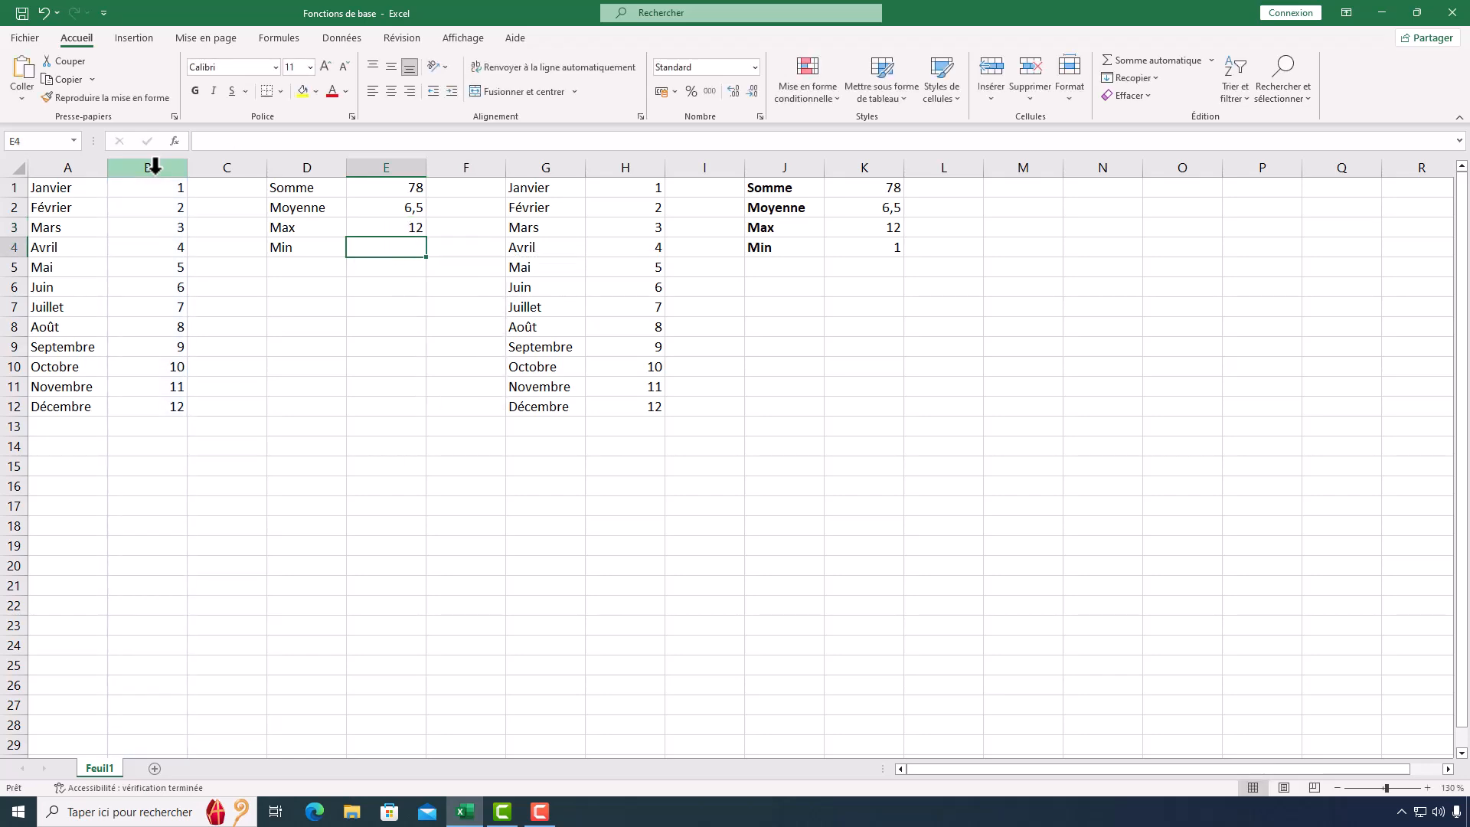
pyautogui.click(415, 223)
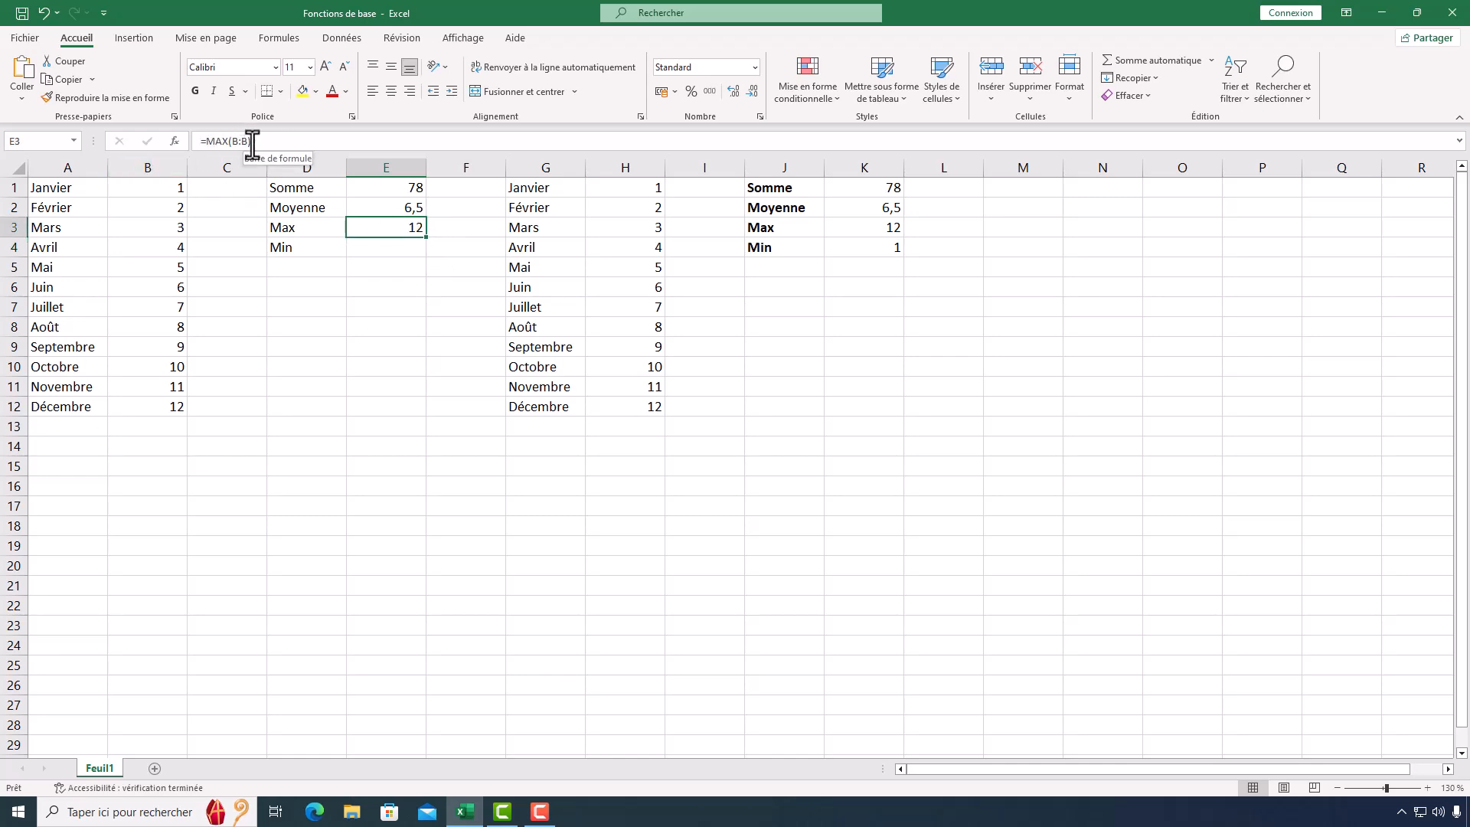
# Find the smallest monthly number in E4 with the formula =MIN(B:B)
pyautogui.click(367, 246)
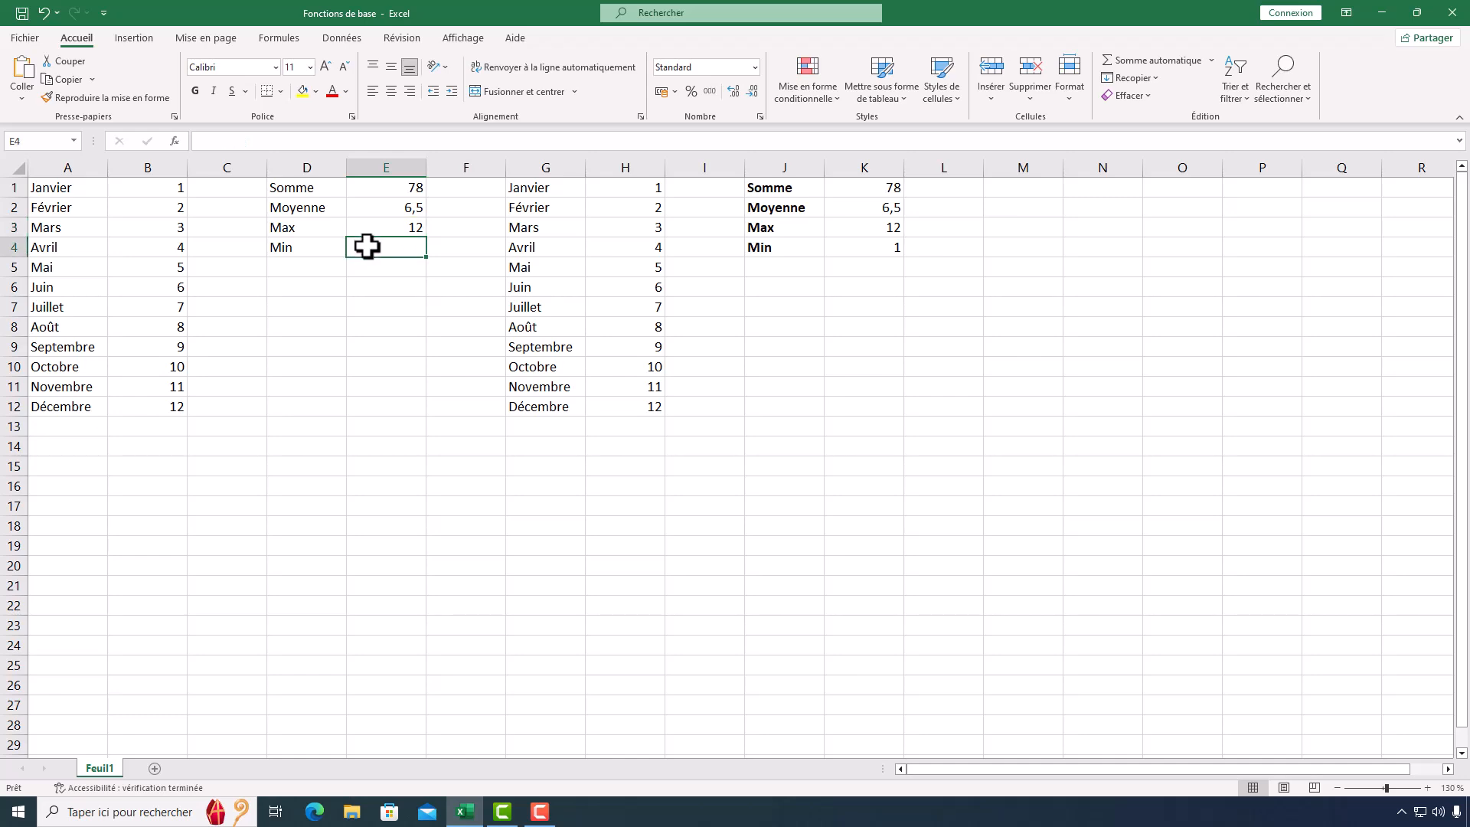
pyautogui.write('=')
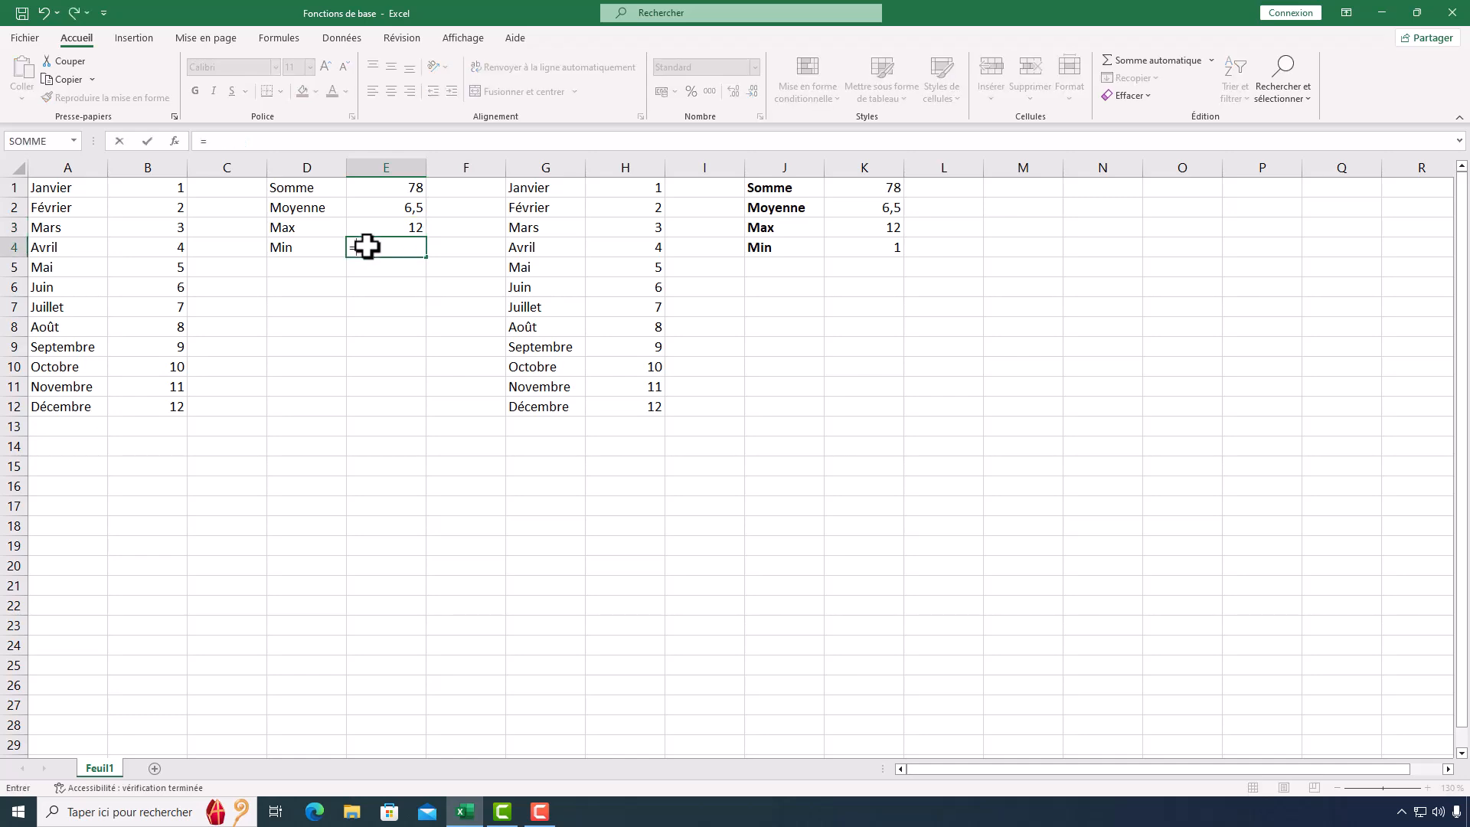
pyautogui.write('min')
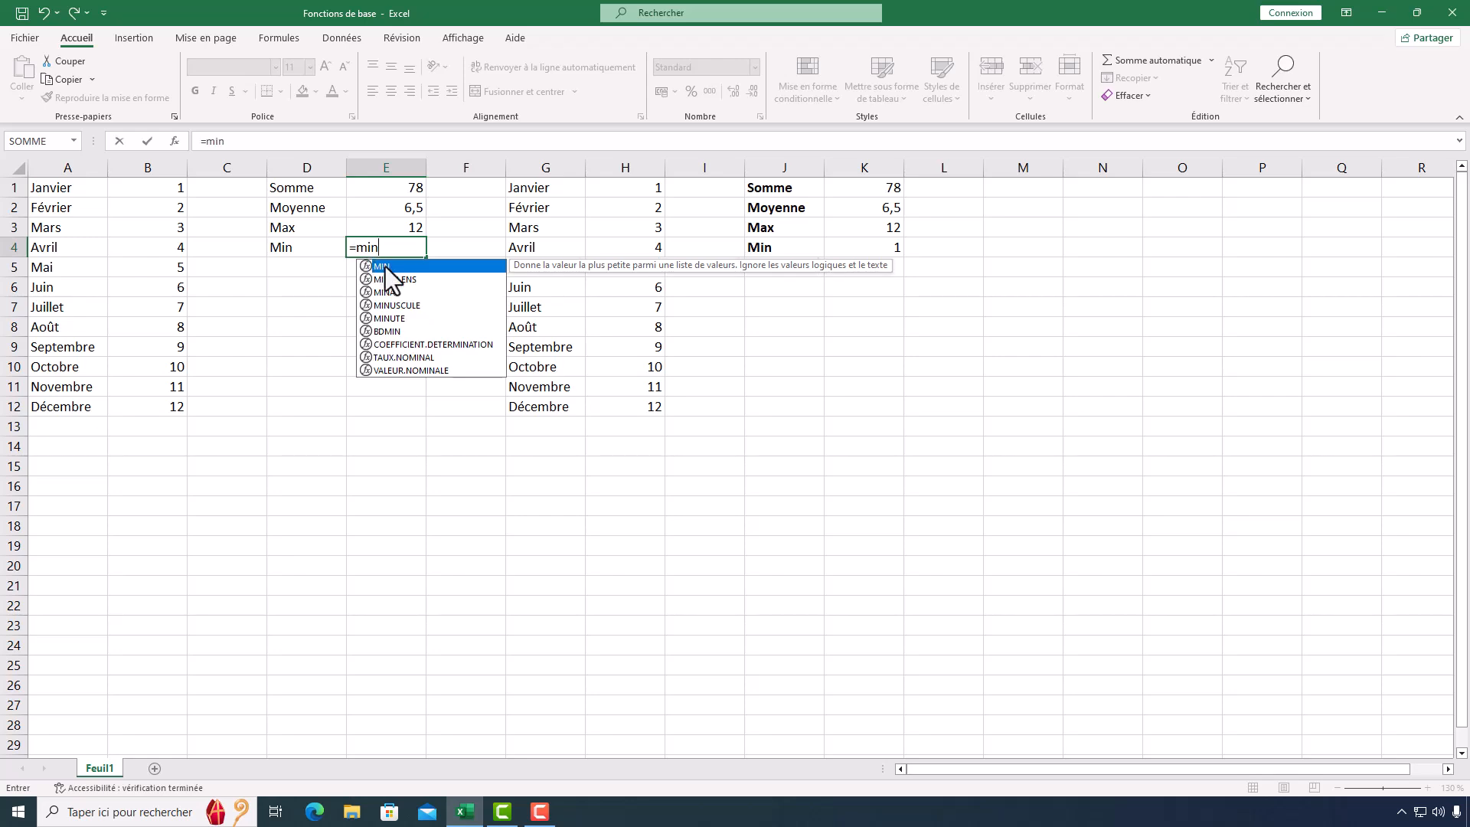
pyautogui.doubleClick(385, 266)
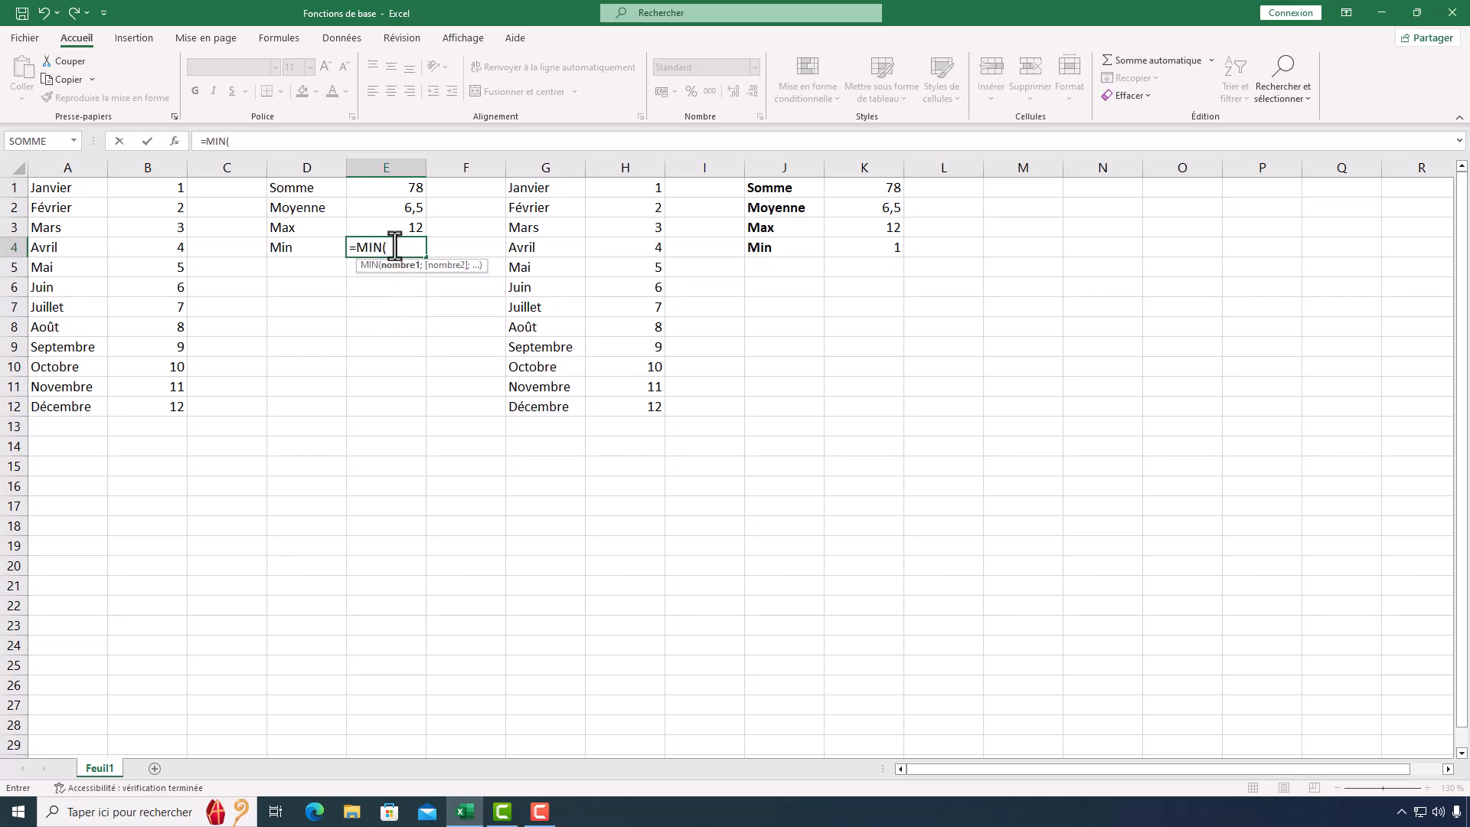
pyautogui.click(164, 168)
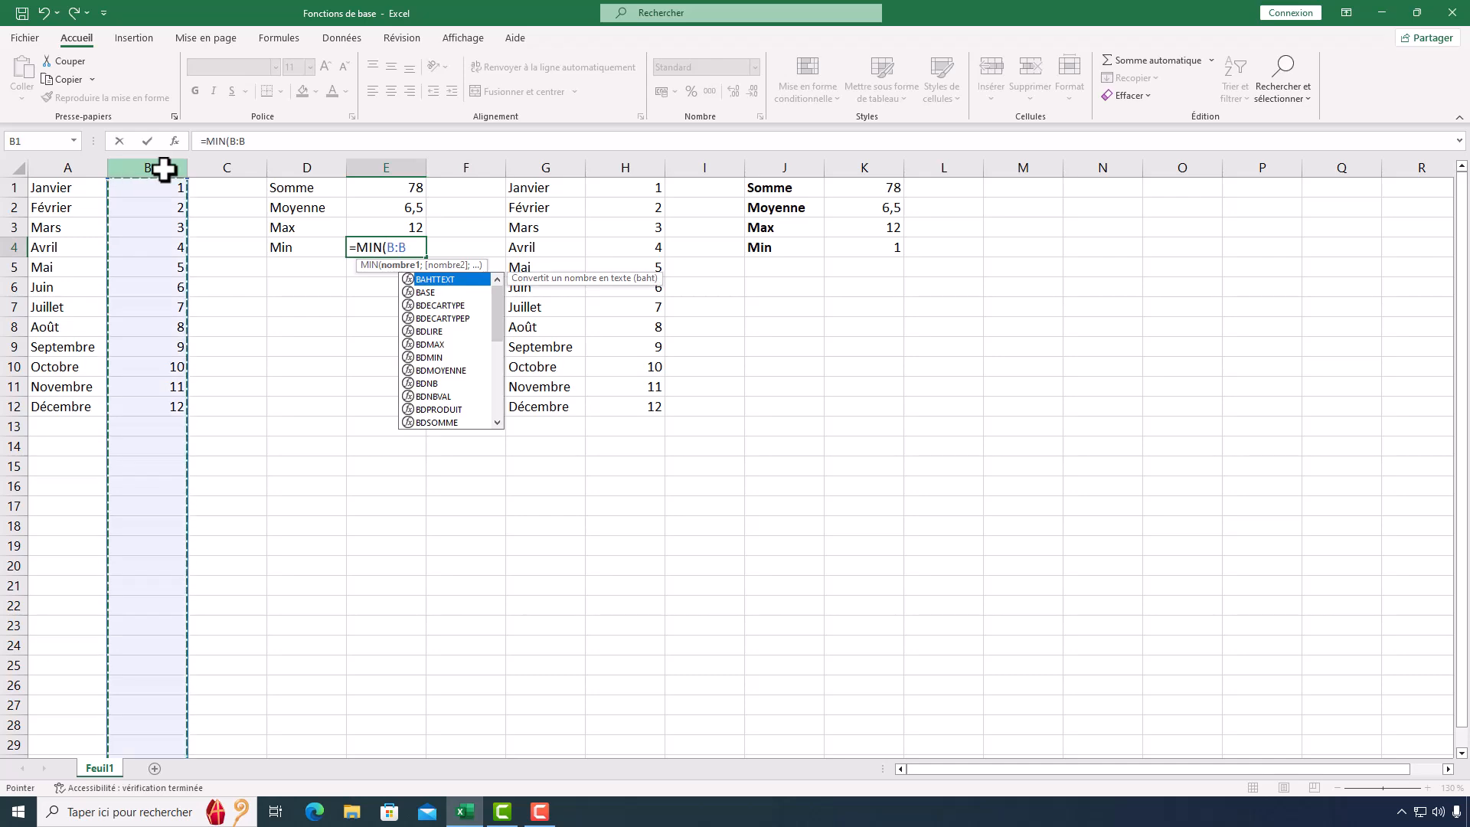
pyautogui.write(')')
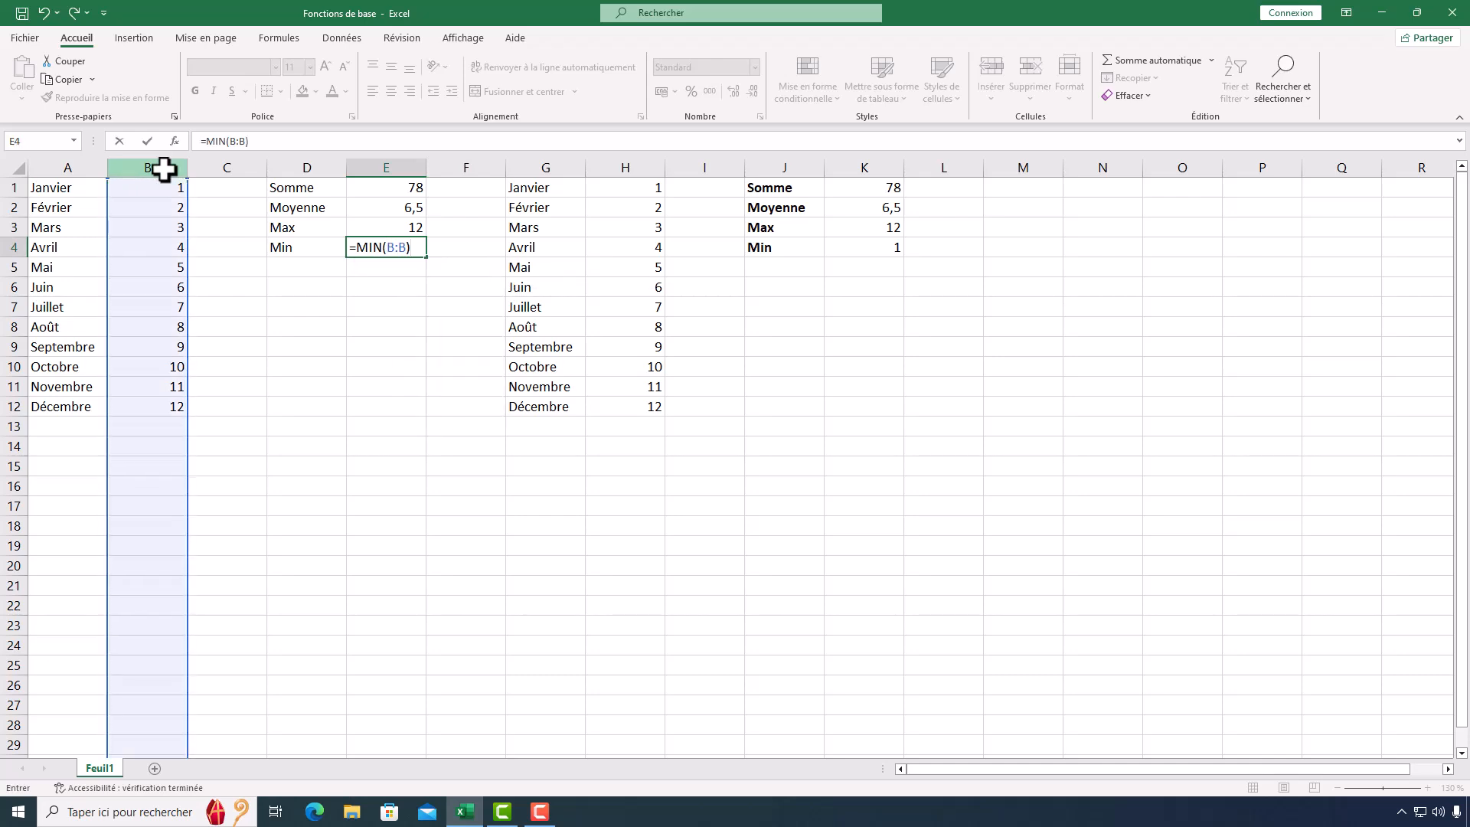
pyautogui.press('Return')
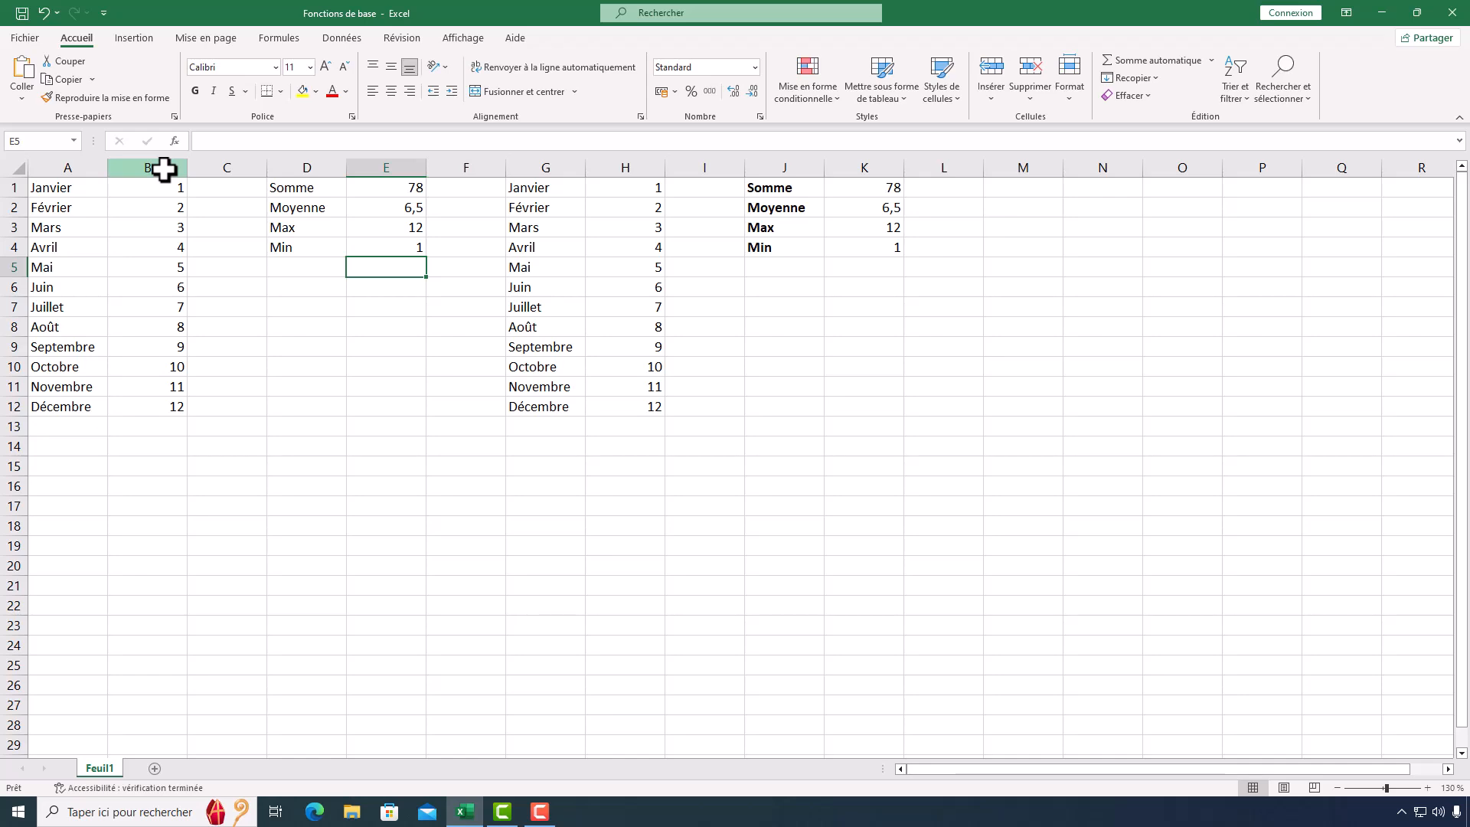
# Make the labels in D1:D4 bold, and select the example table G1:K12 for comparison
pyautogui.moveTo(321, 188); pyautogui.dragTo(299, 246)
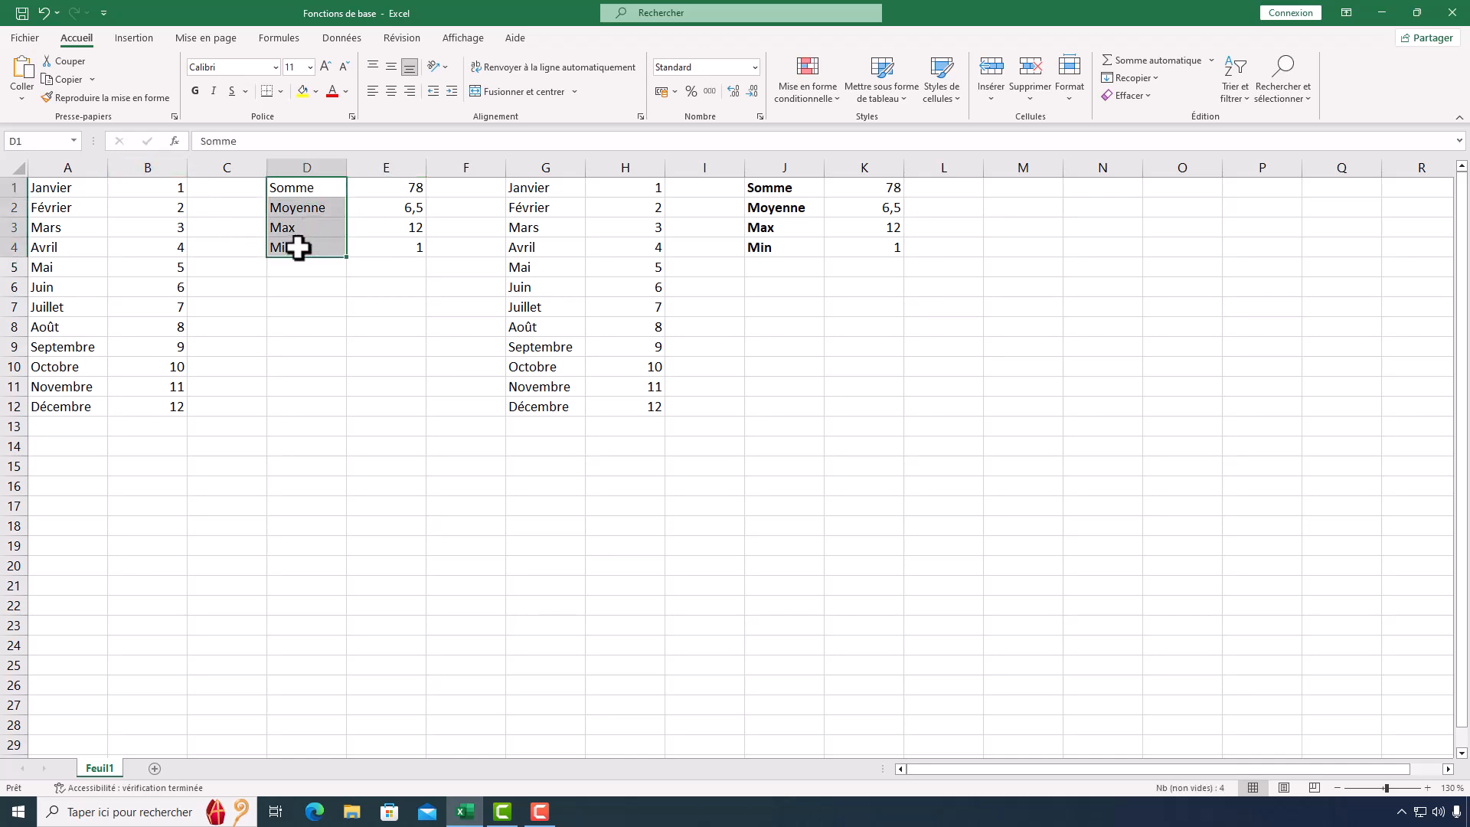
pyautogui.click(192, 91)
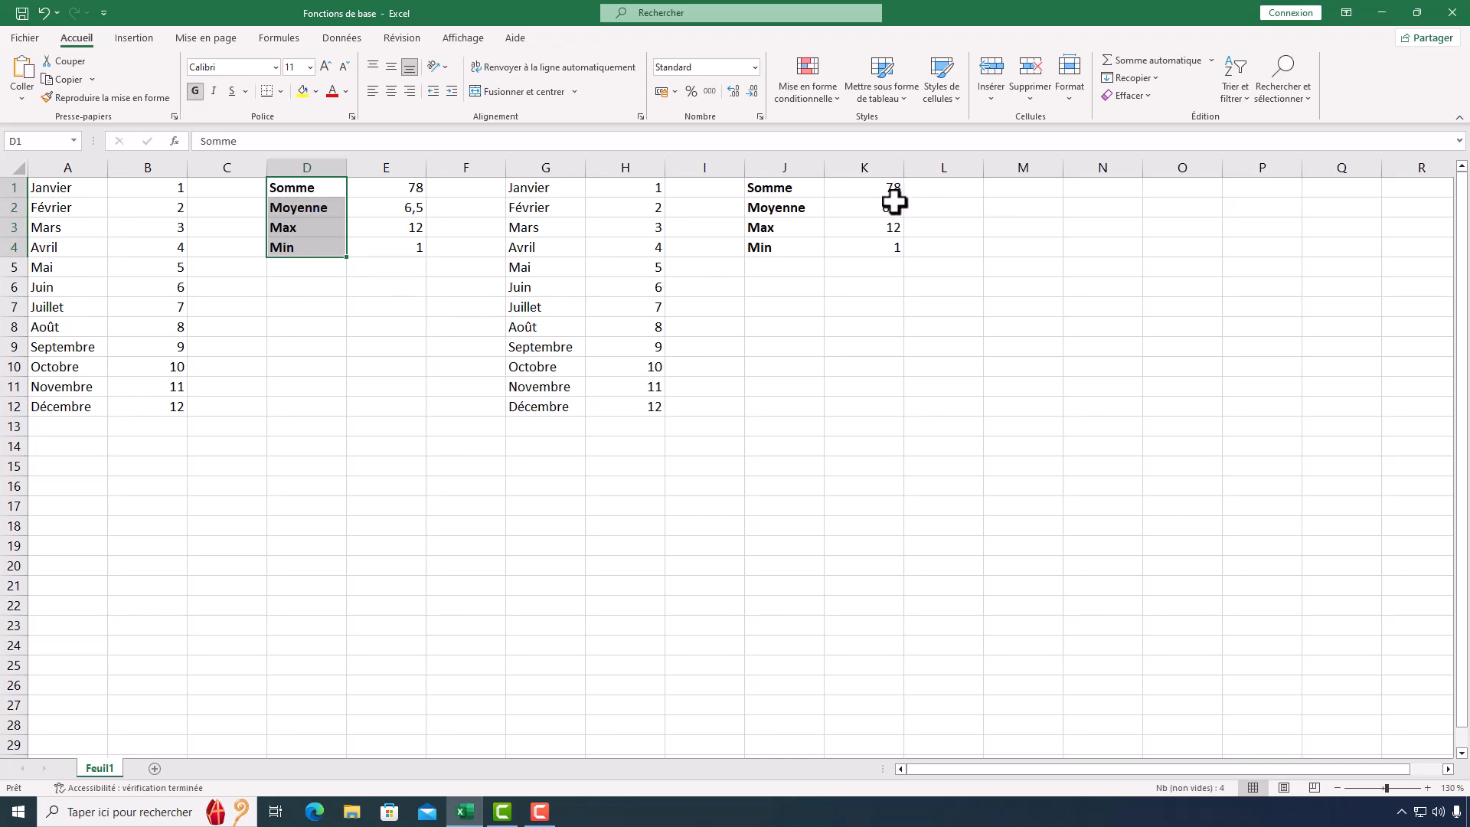
pyautogui.moveTo(540, 187); pyautogui.dragTo(827, 401)
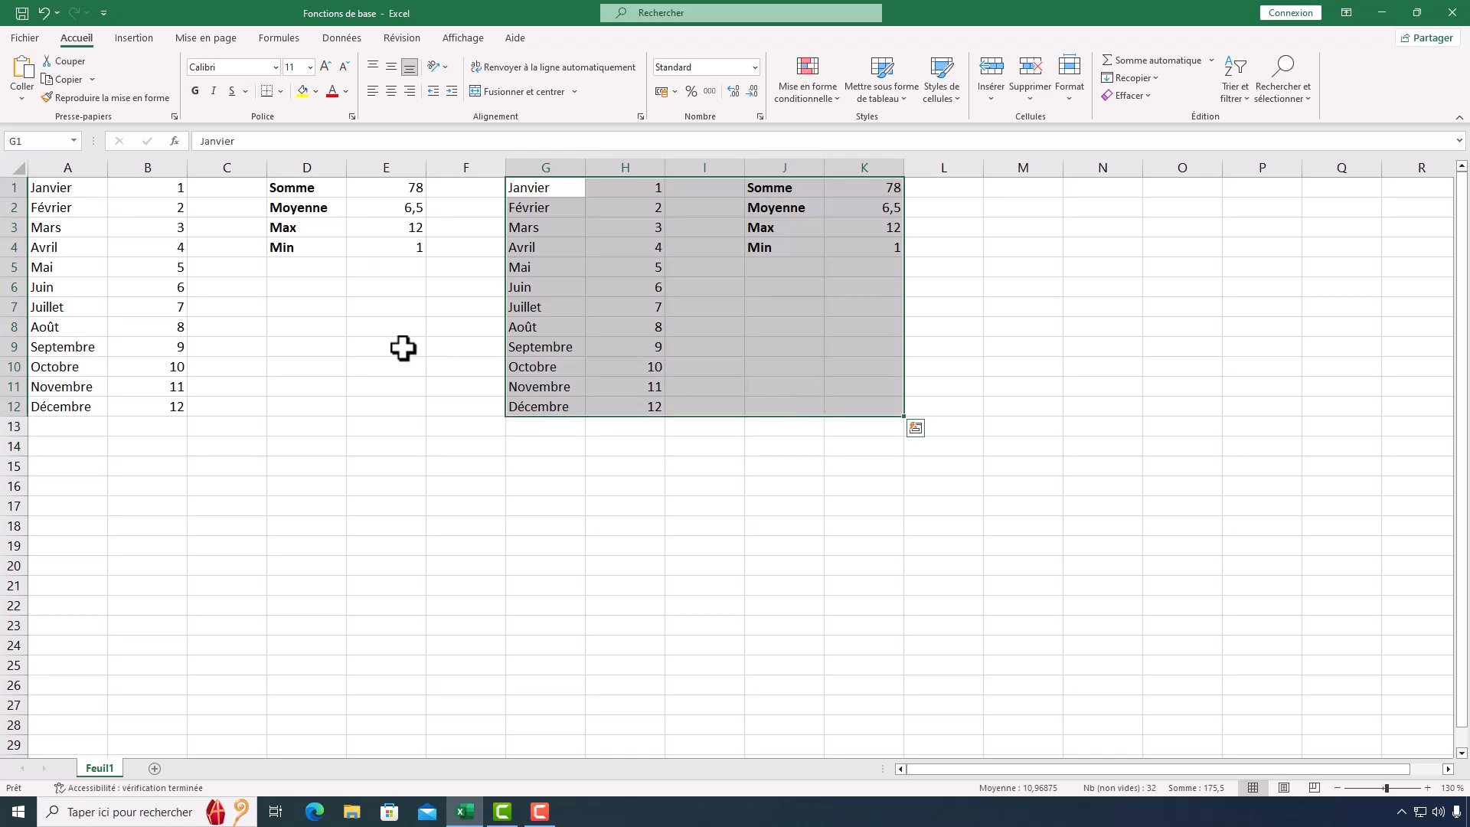